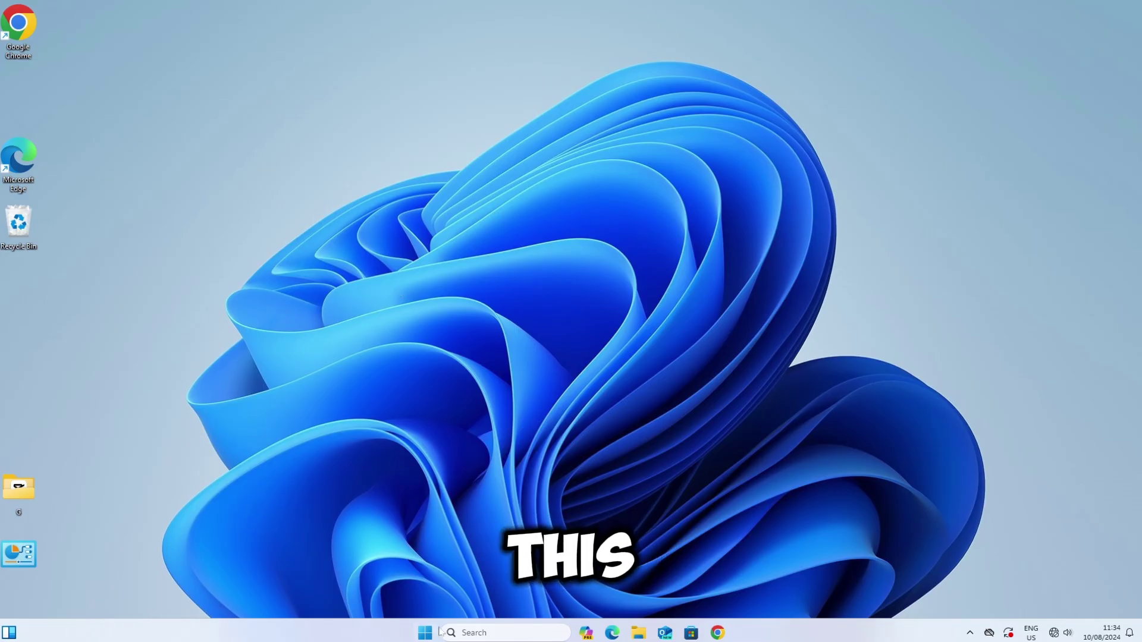
Open the Start menu on the Windows 10 desktop
click(425, 632)
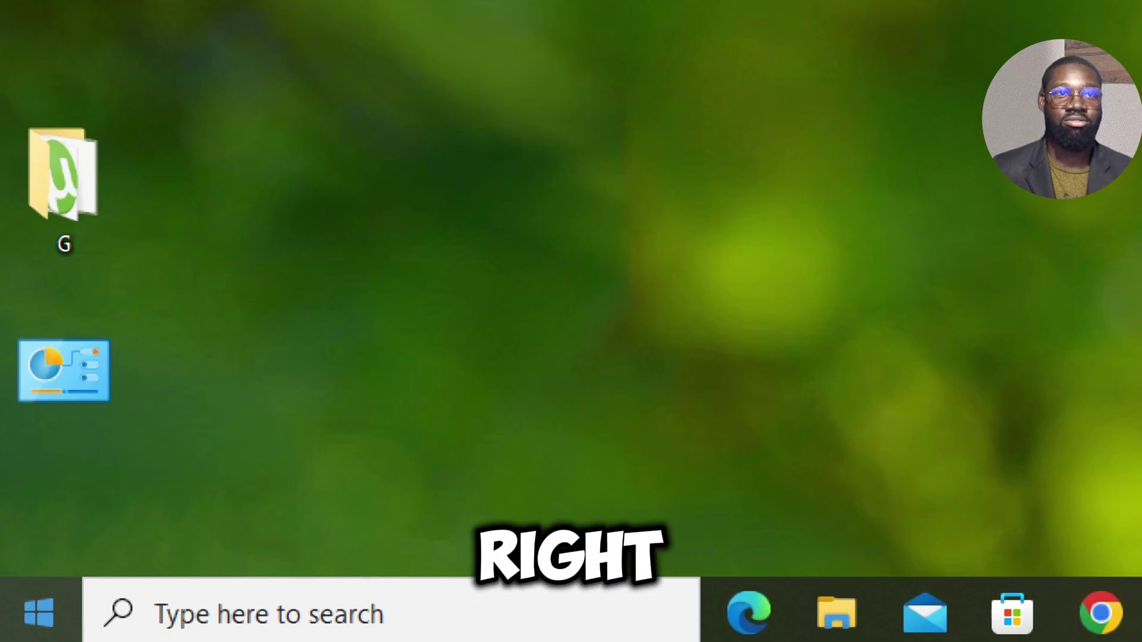
Launch Disk Management from the Win+X menu and show its Action menu
right_click(6, 639)
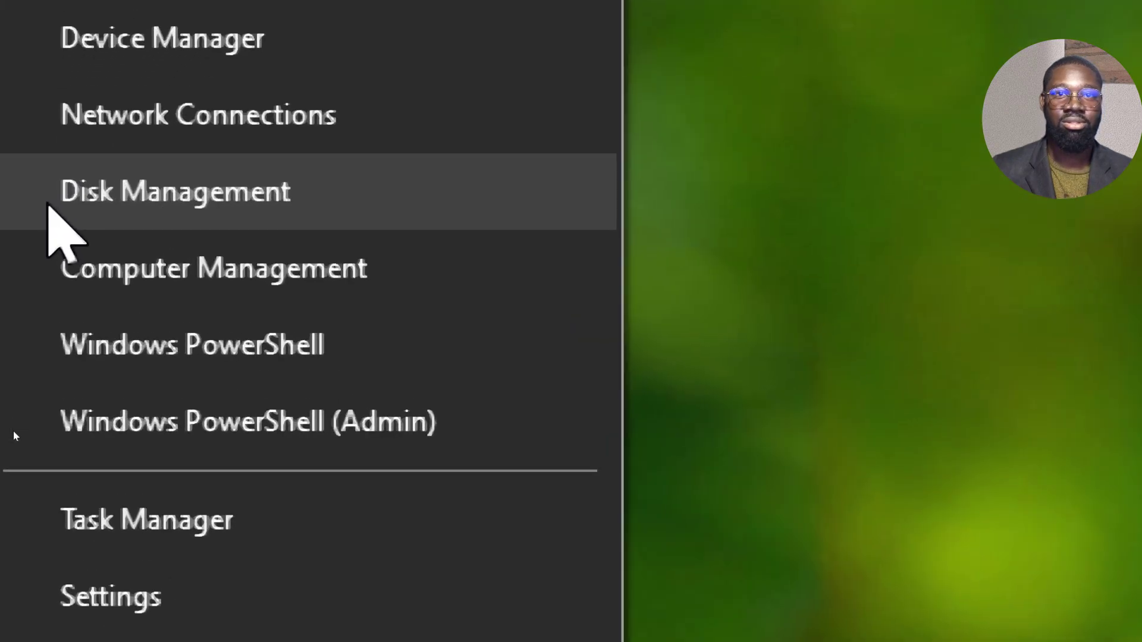
click(49, 205)
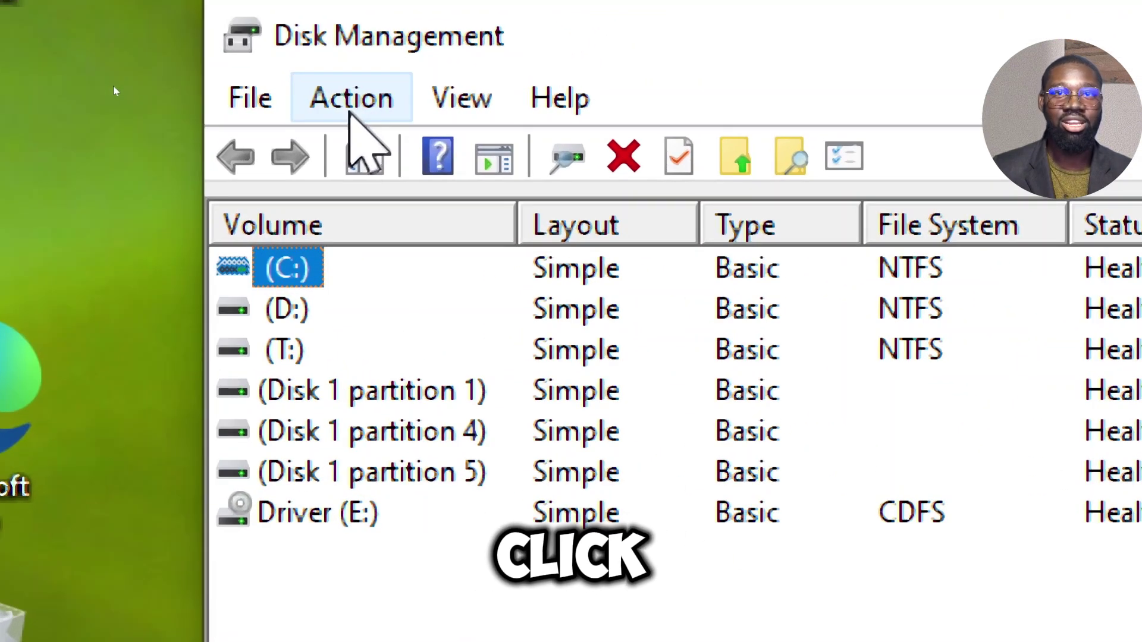
click(351, 107)
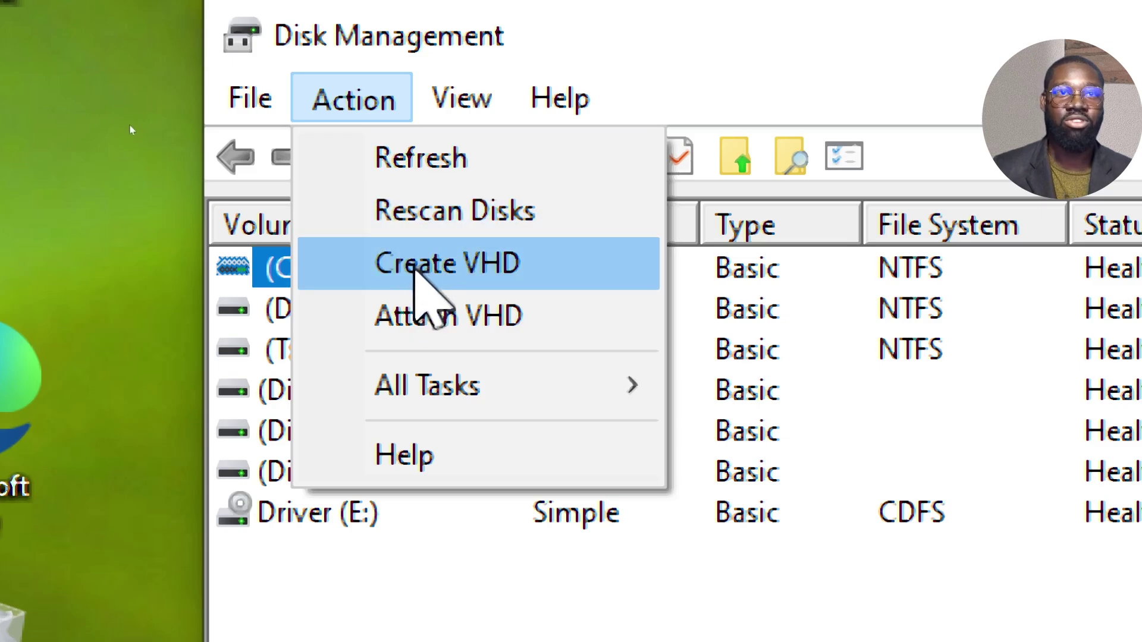
Start a new VHD and save it as VHD in a new Documents\VHD folder
click(415, 265)
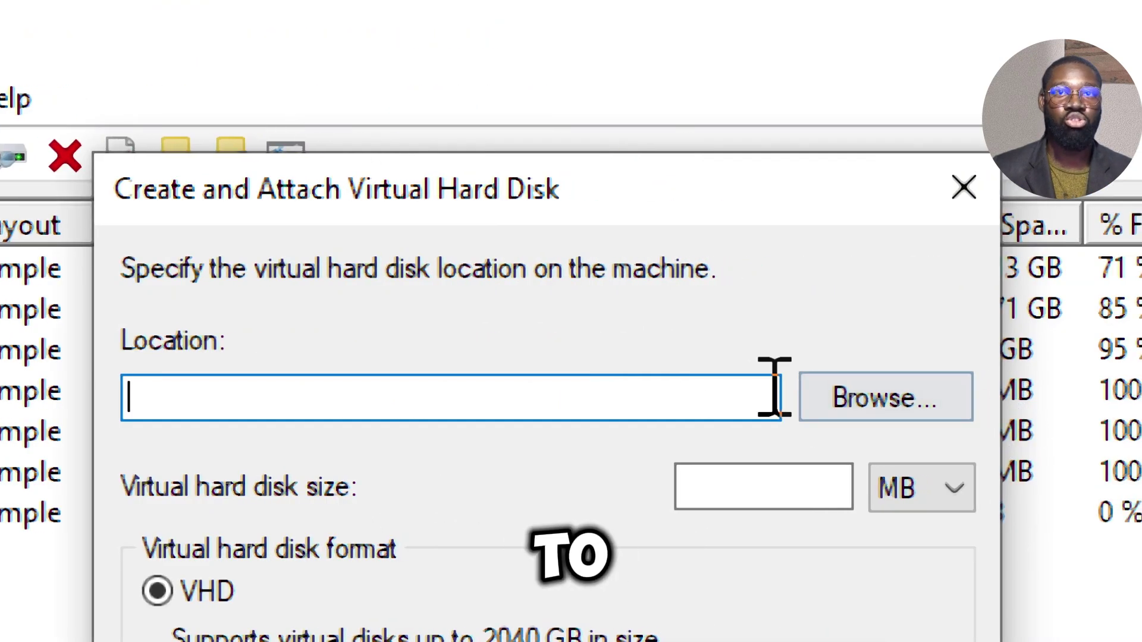
click(848, 413)
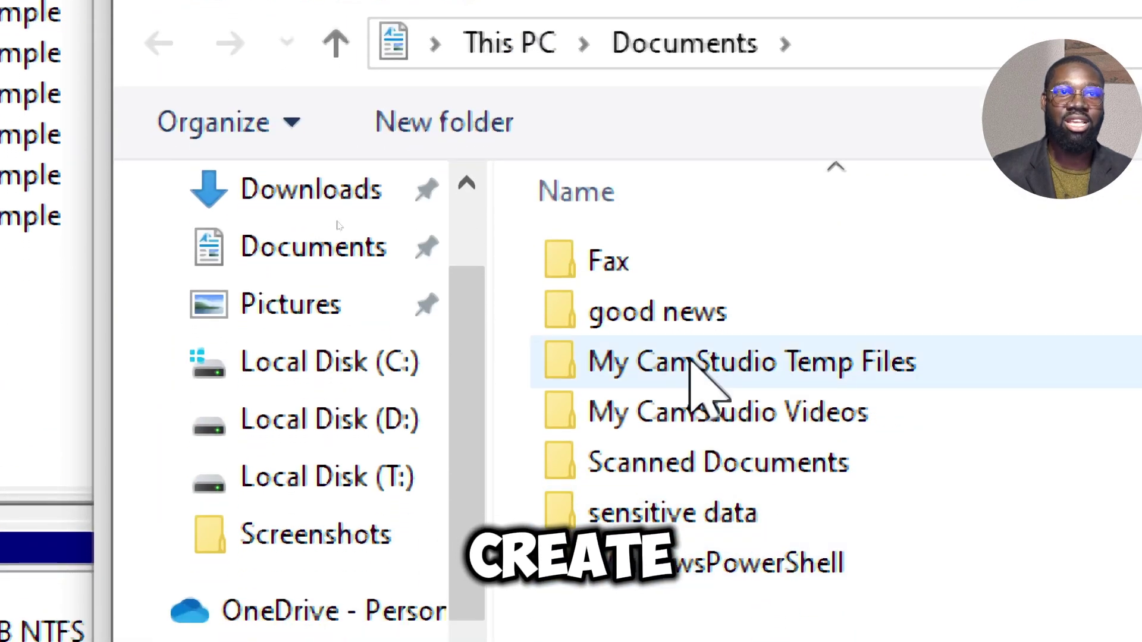
click(447, 125)
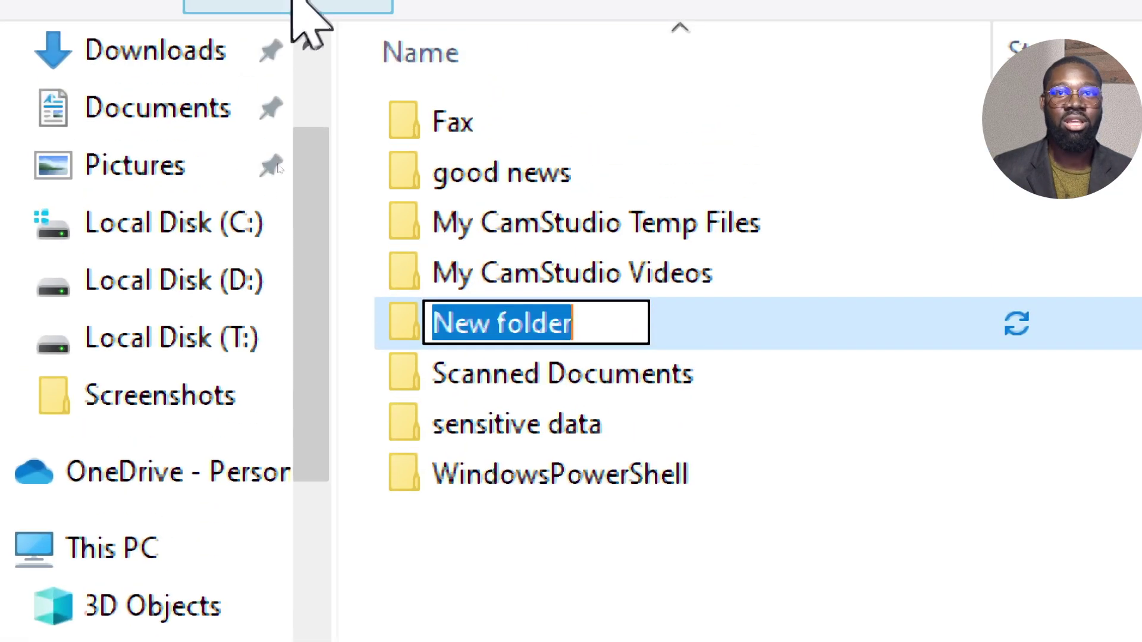
text(VHD)
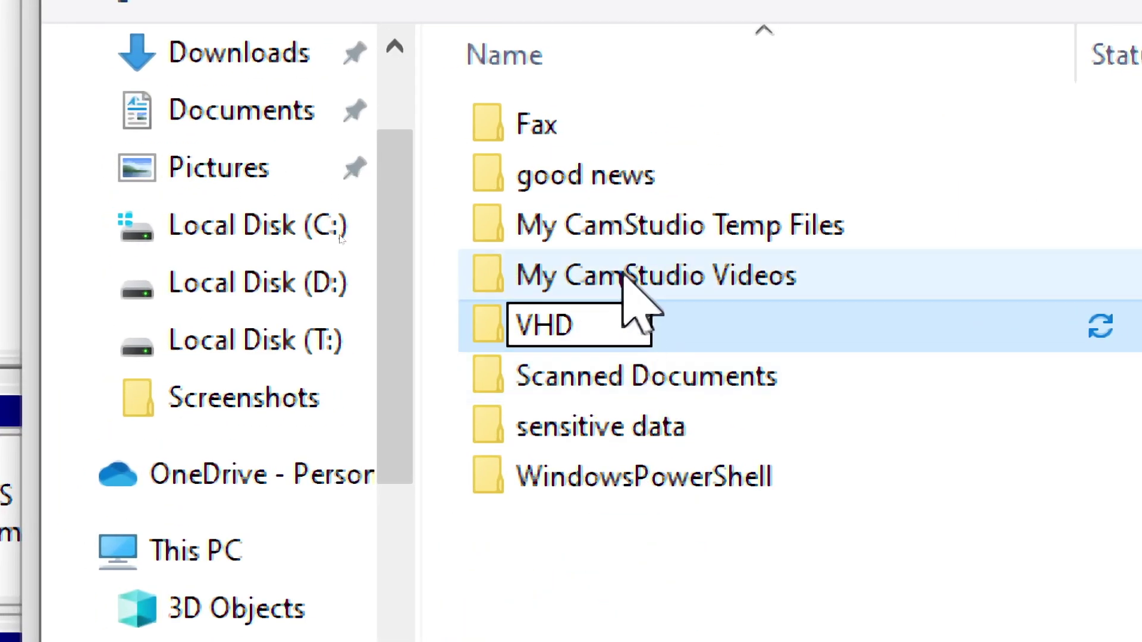
key(Return)
double_click(574, 321)
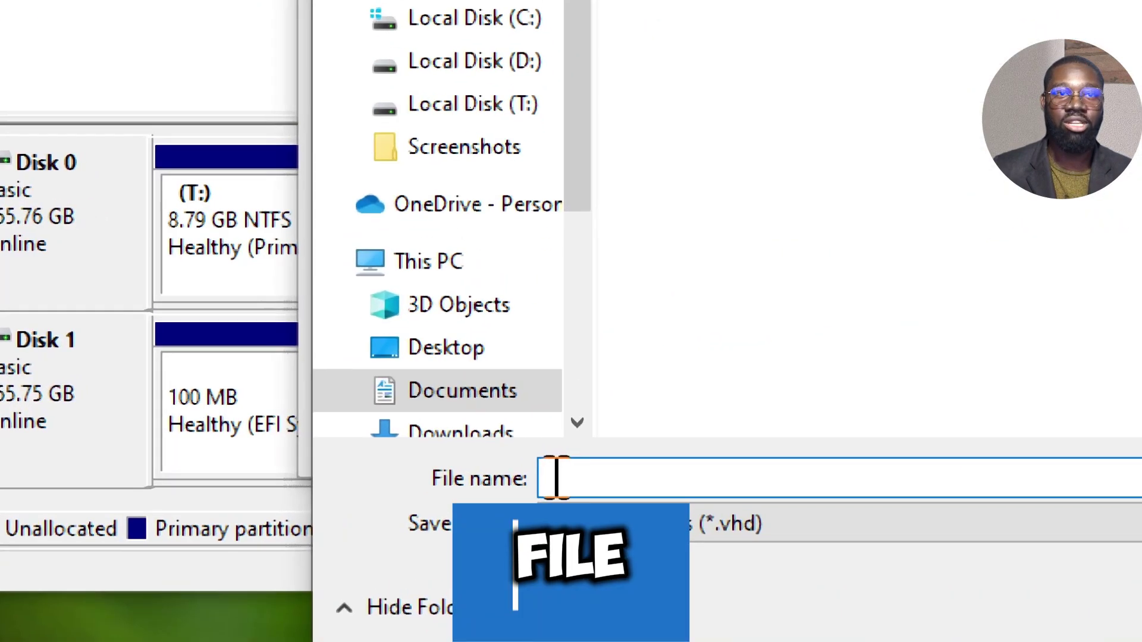
text(V)
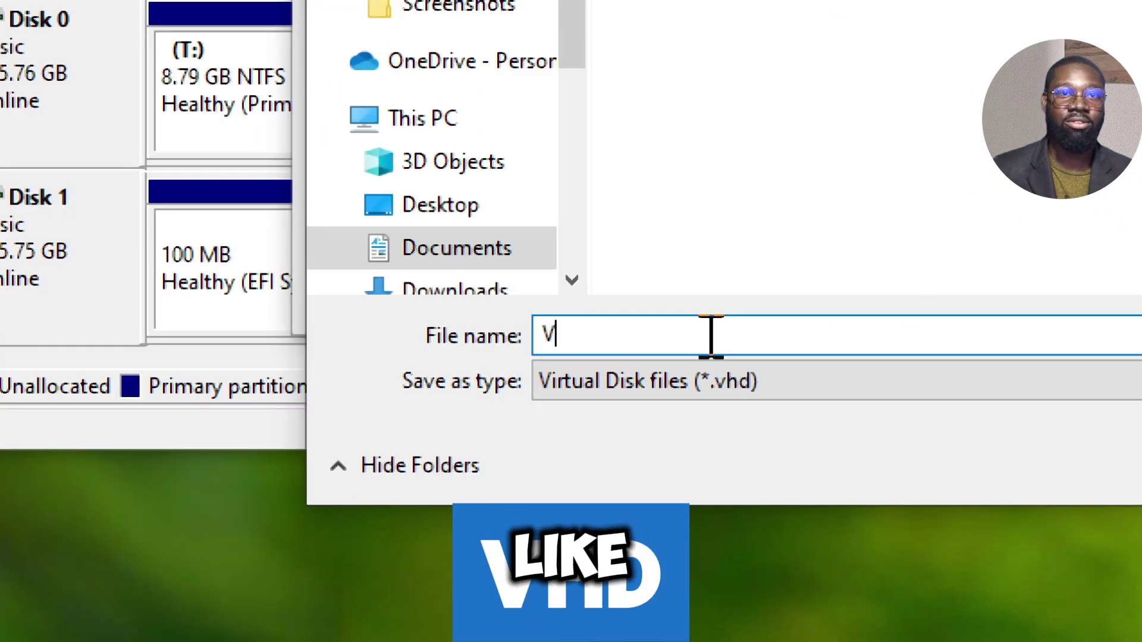
text(HD)
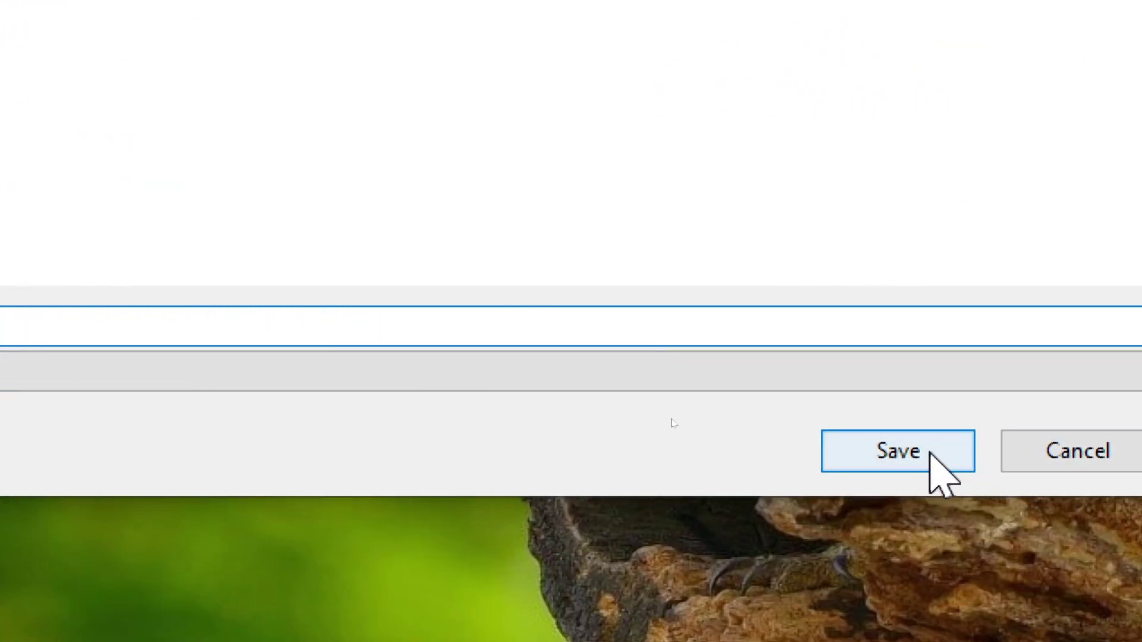
click(930, 455)
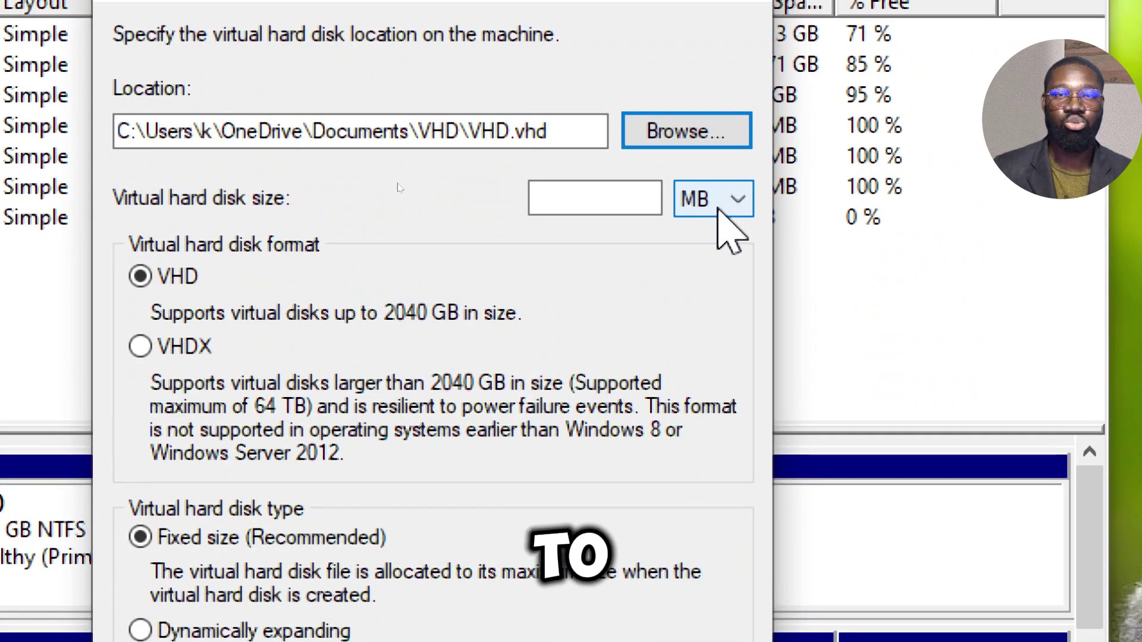
Set the virtual disk size to 16 GB and create it
click(721, 205)
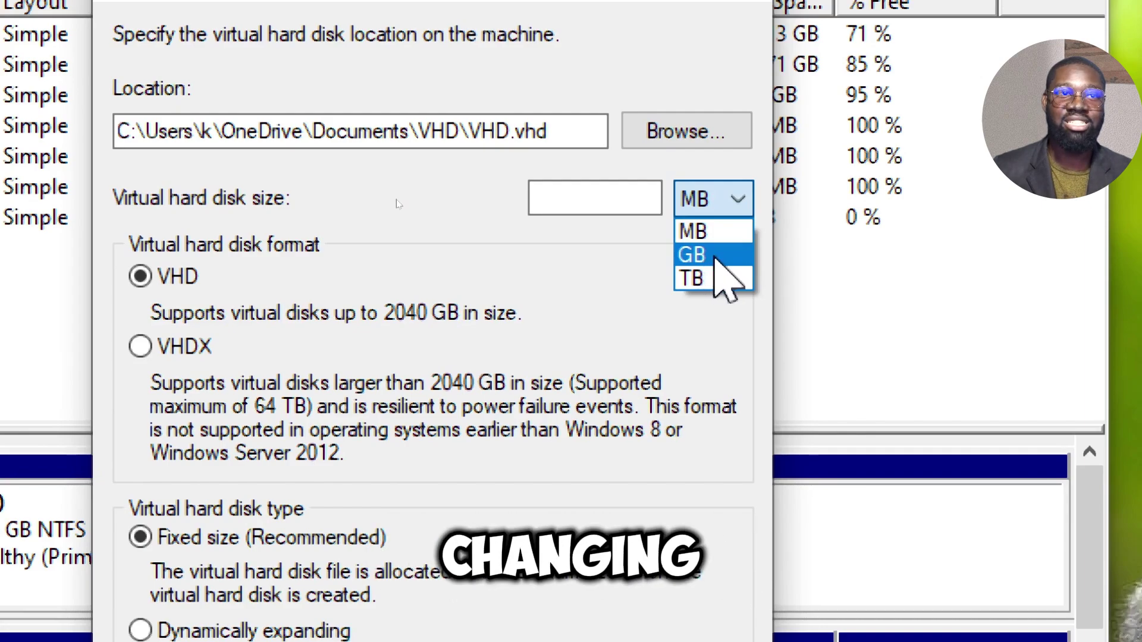
click(713, 256)
click(556, 195)
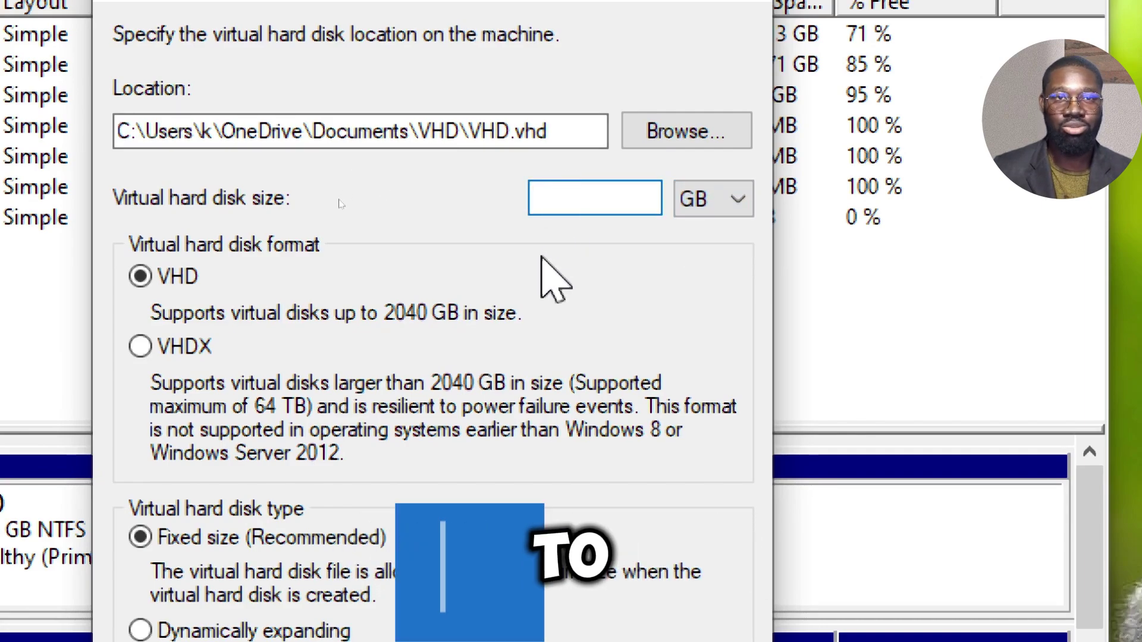
text(16)
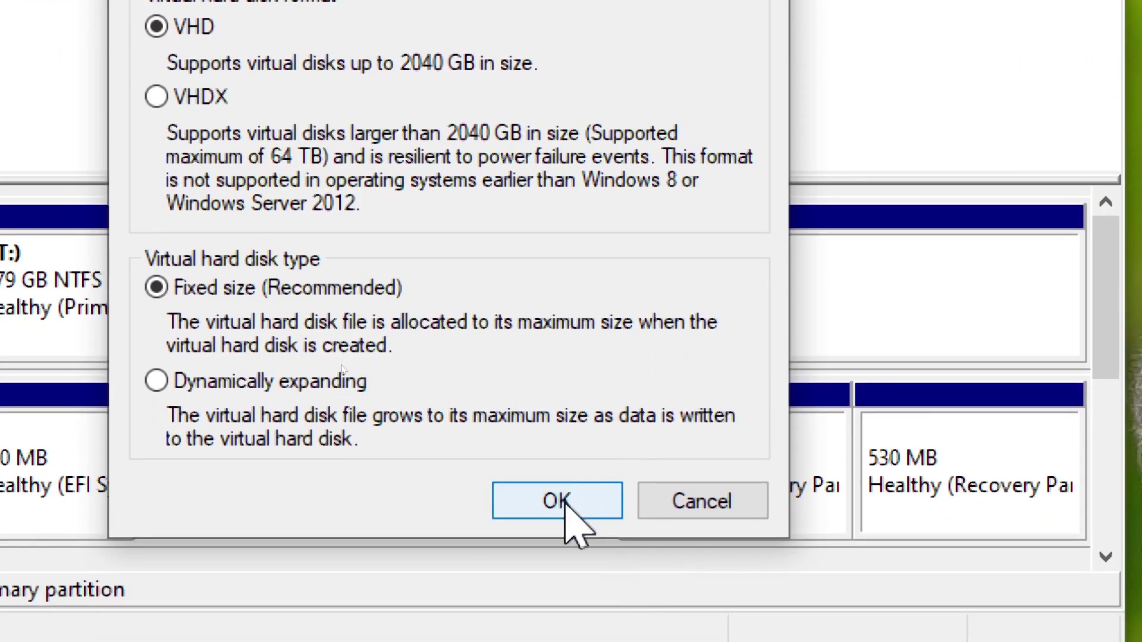
click(559, 502)
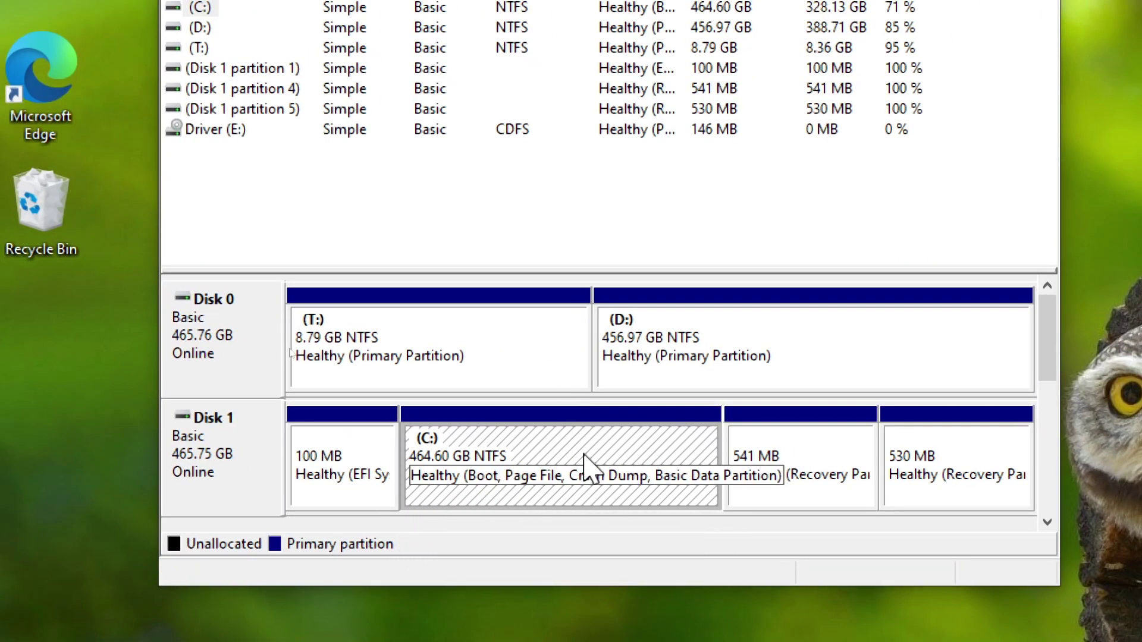
Initialize the new Disk 2 with the GPT partition style
drag(1045, 351, 1045, 431)
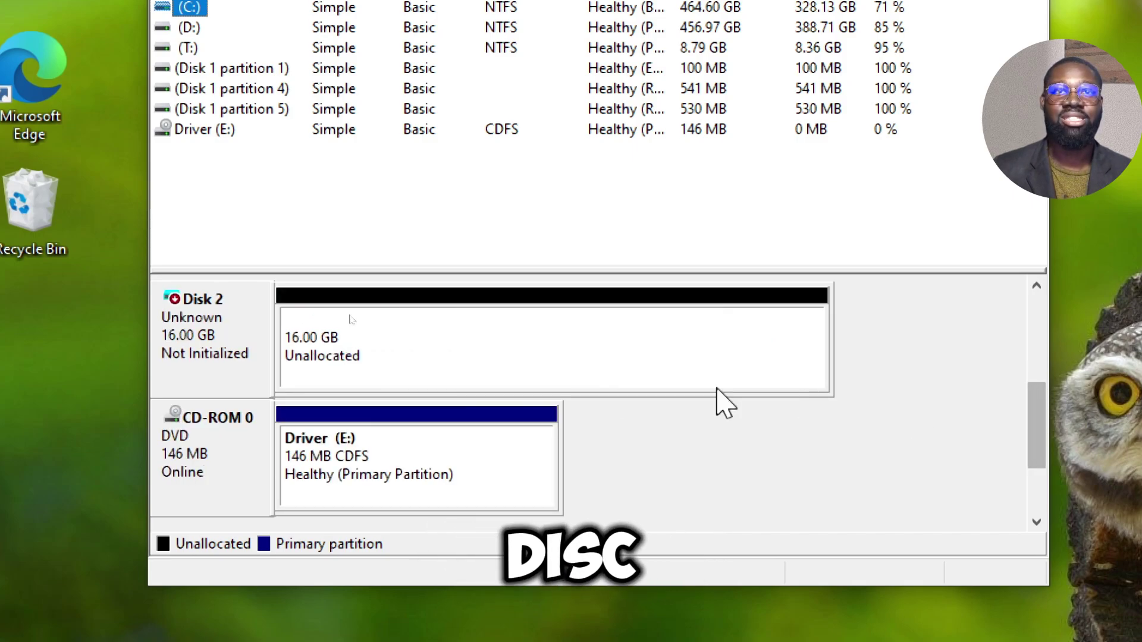
scroll(221, 350, up, 2)
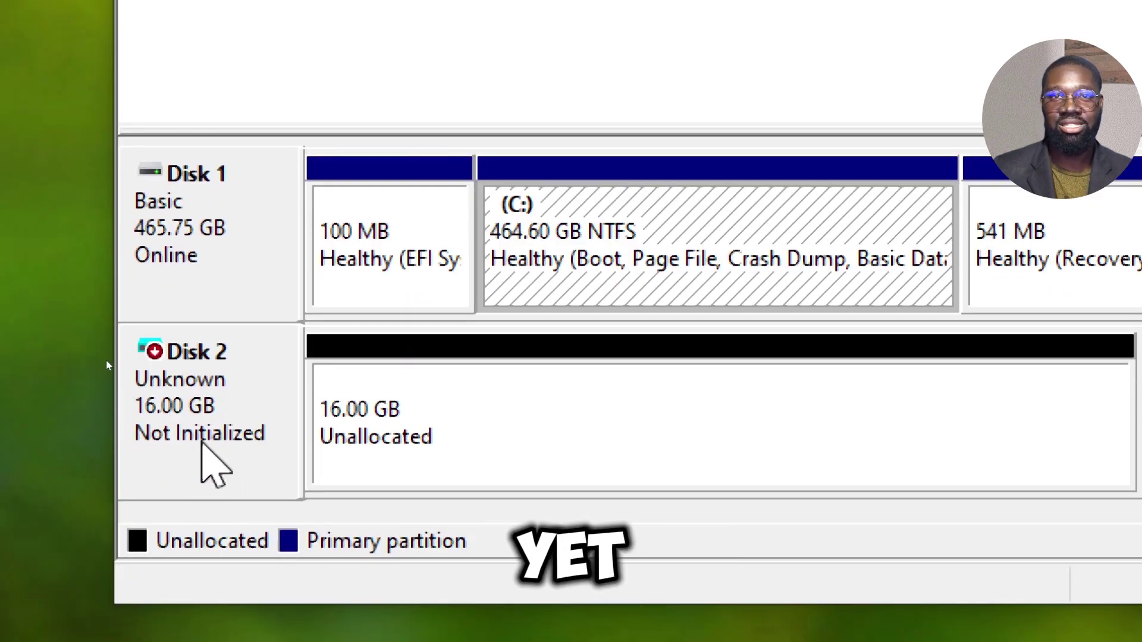
right_click(203, 548)
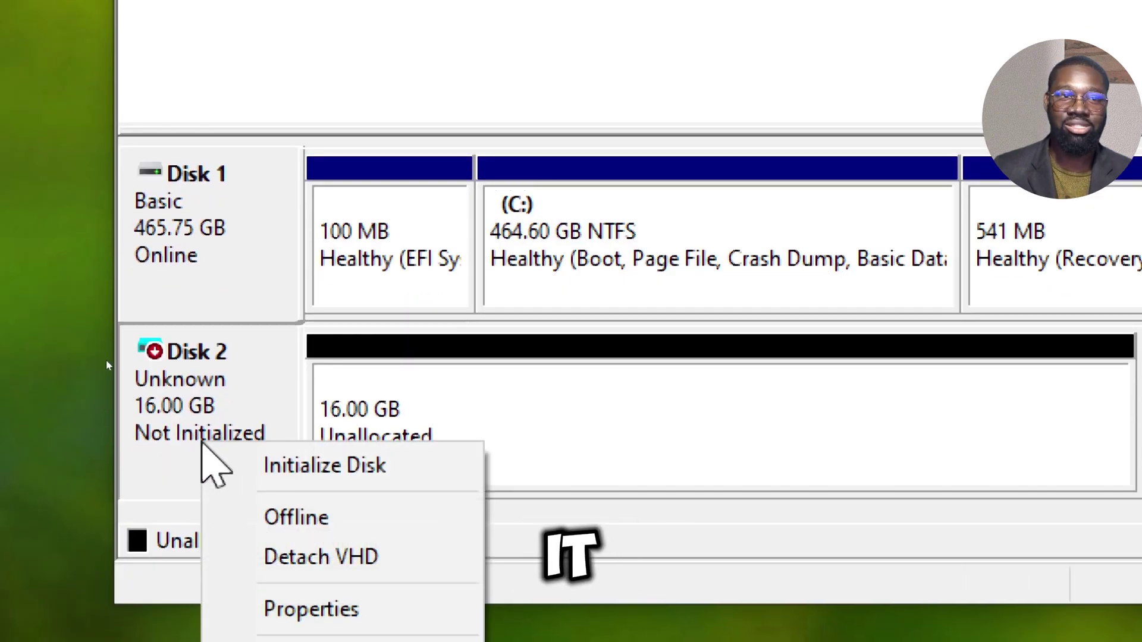
click(316, 467)
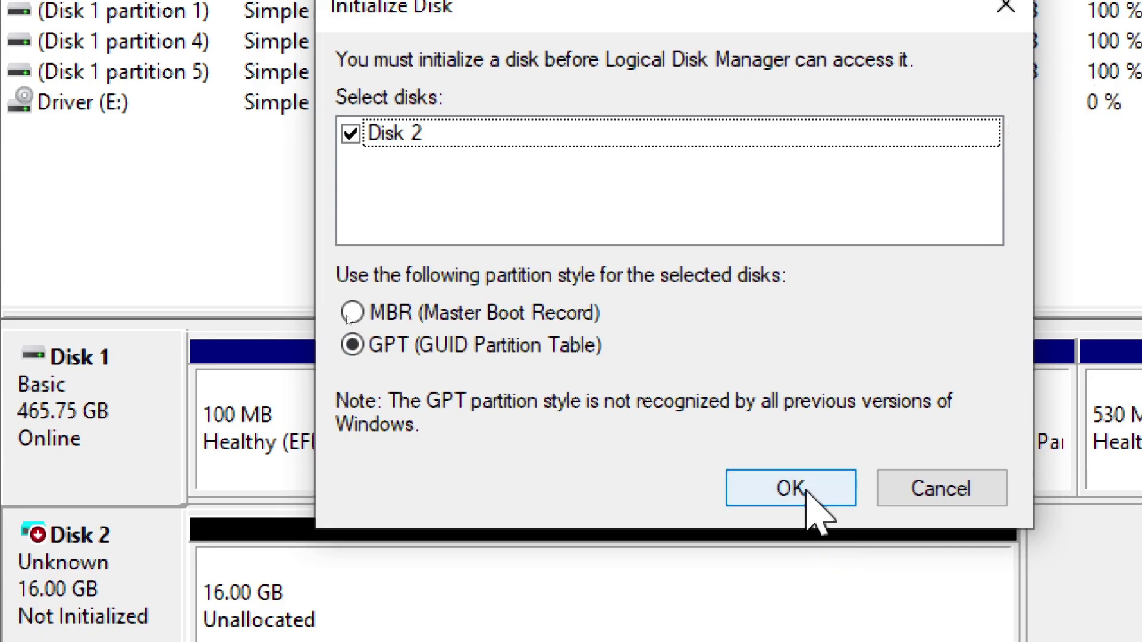
click(799, 599)
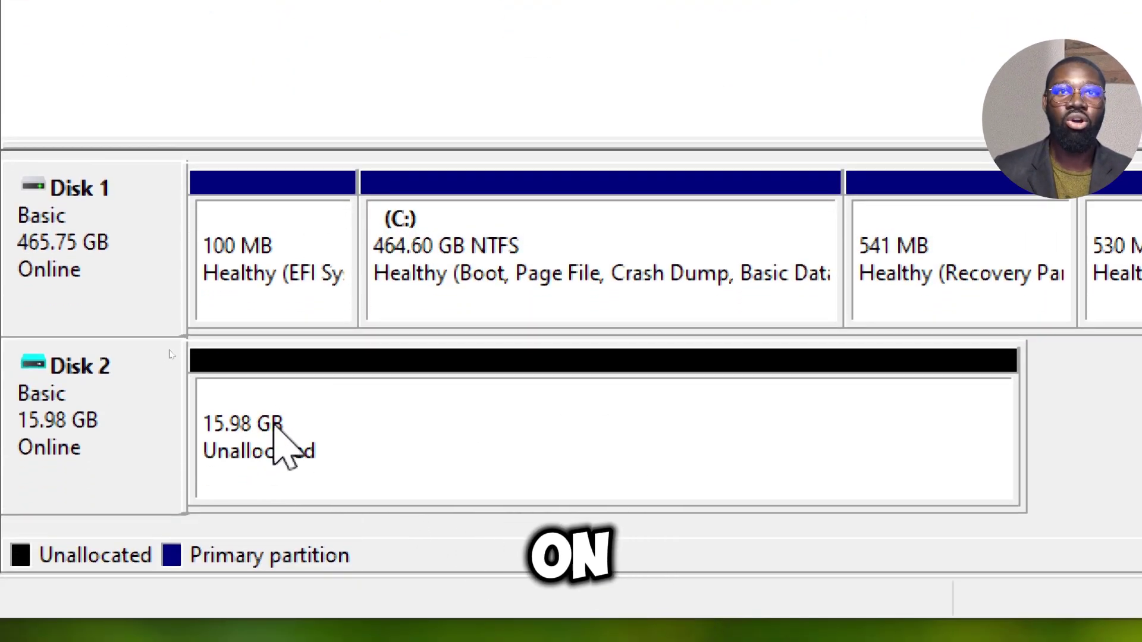
Create a full 16366 MB simple volume on Disk 2 as F:, labelled VUSB
right_click(279, 437)
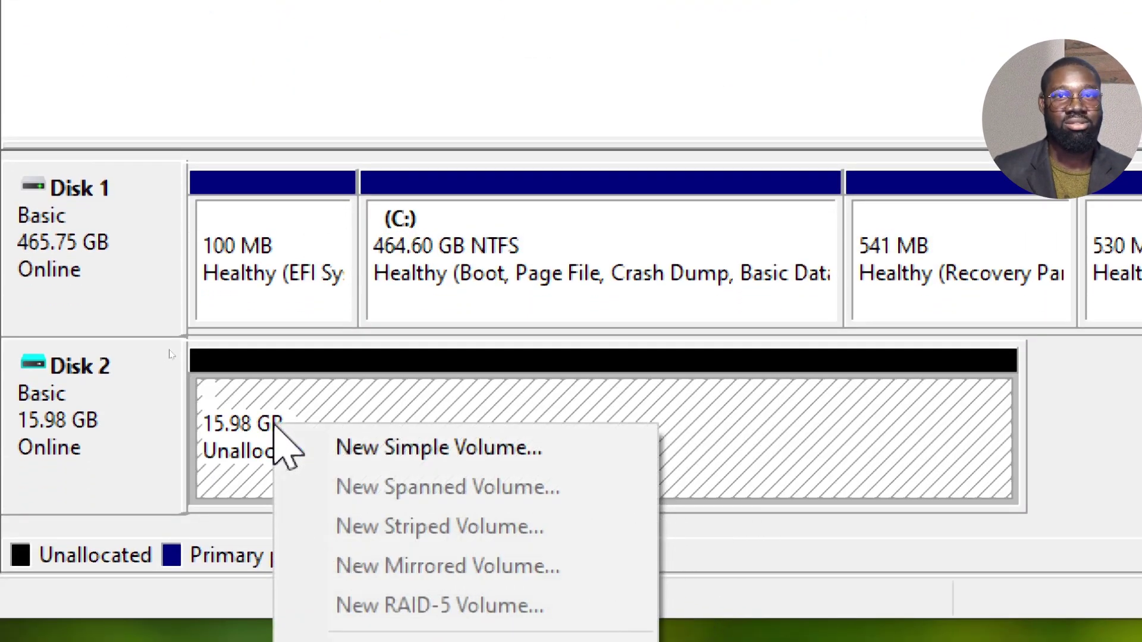
click(481, 457)
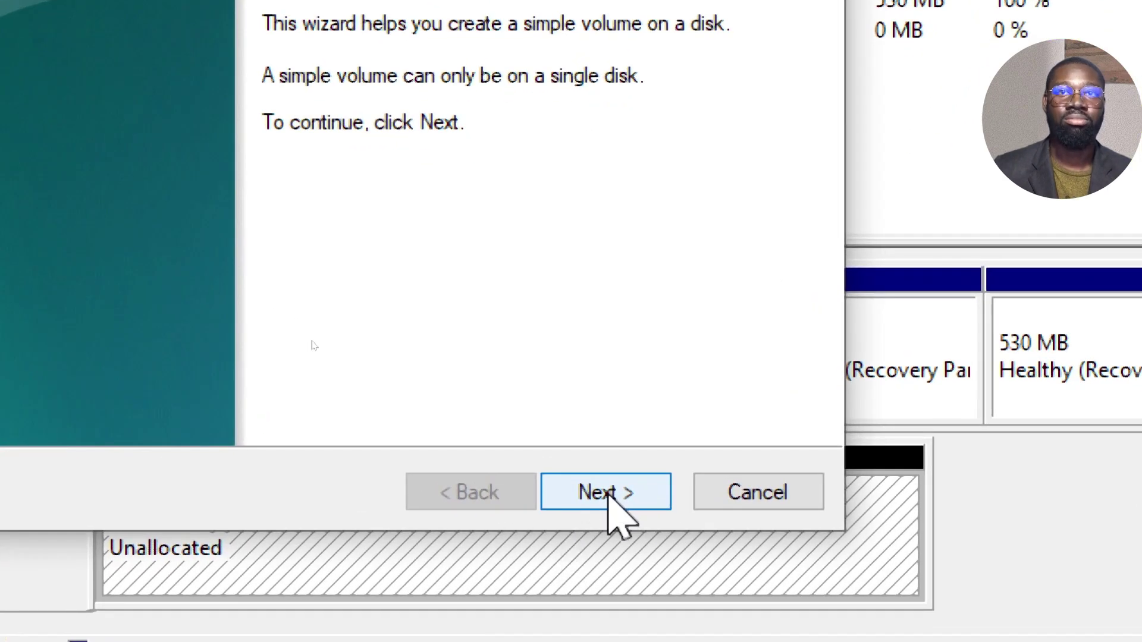
click(609, 495)
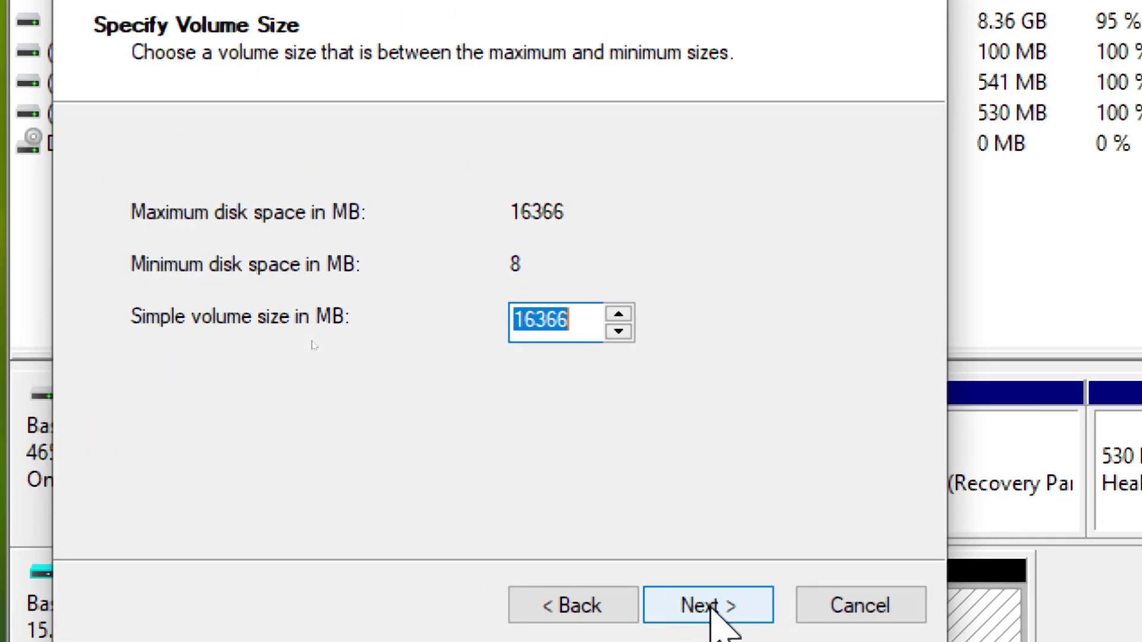
click(711, 605)
click(712, 607)
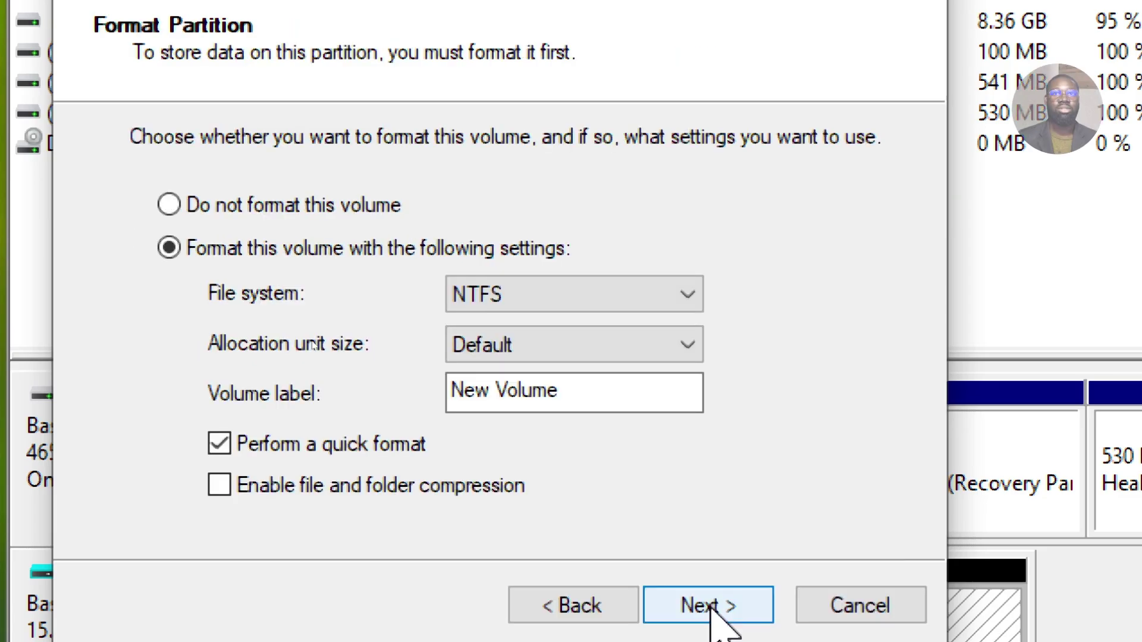
key(ctrl+a)
text(VUSB)
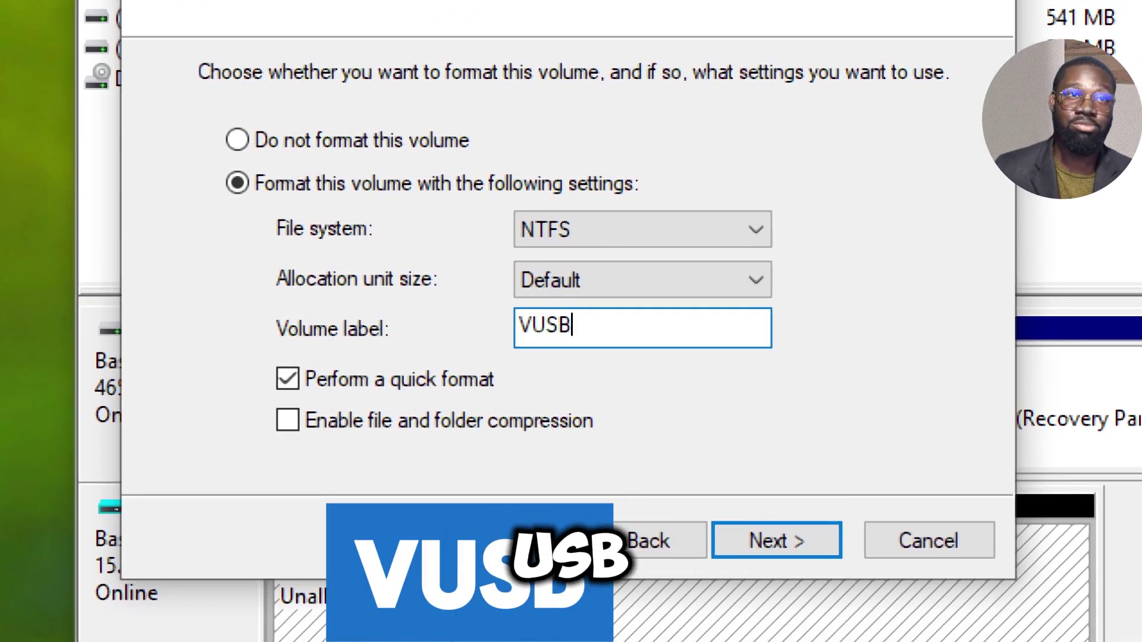
click(820, 538)
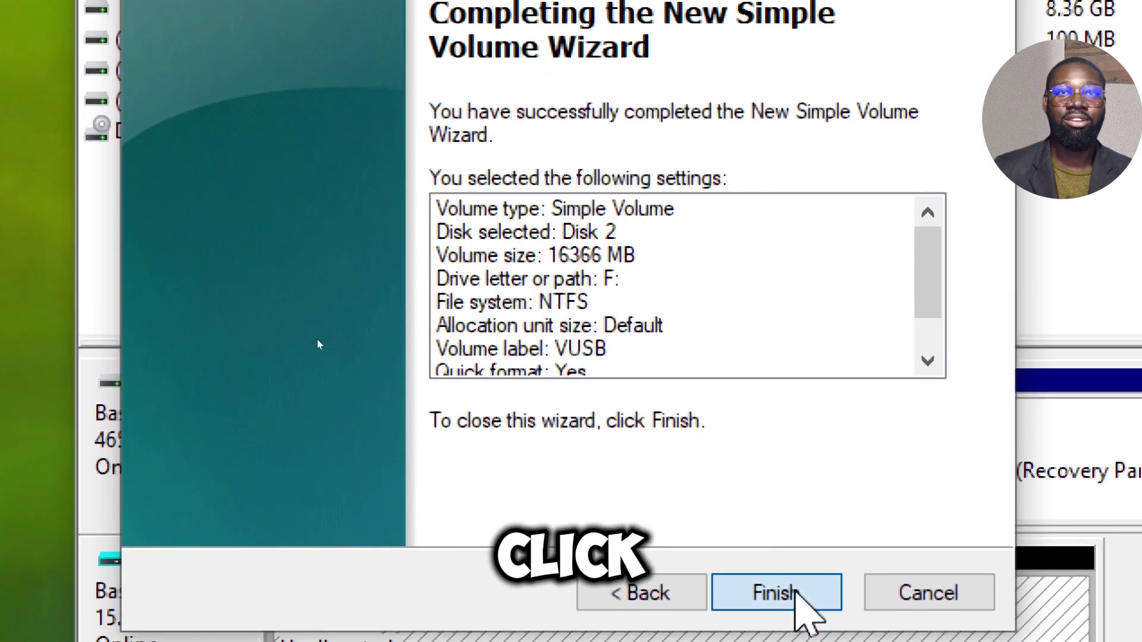
click(784, 612)
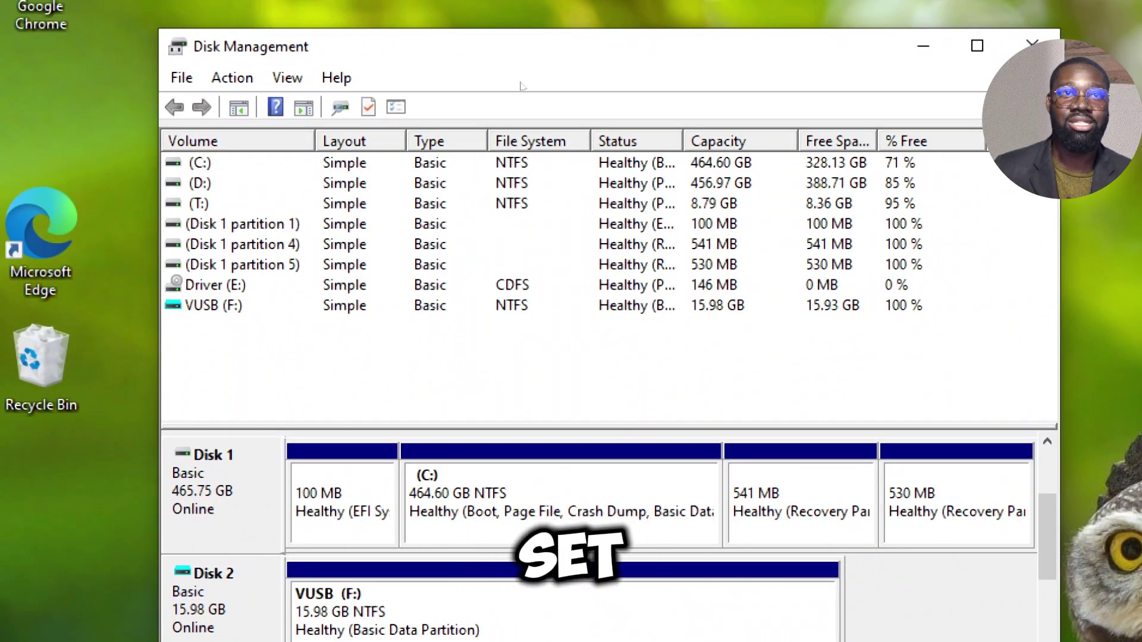
Close Disk Management and check VUSB (F:) free space under This PC in File Explorer
click(1012, 46)
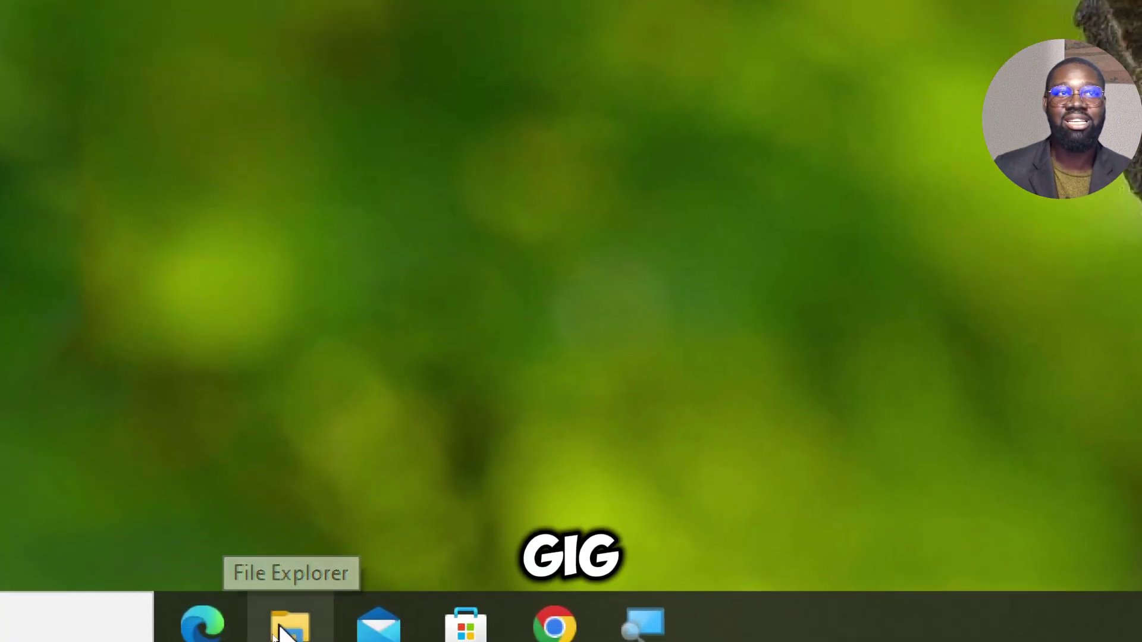
click(275, 635)
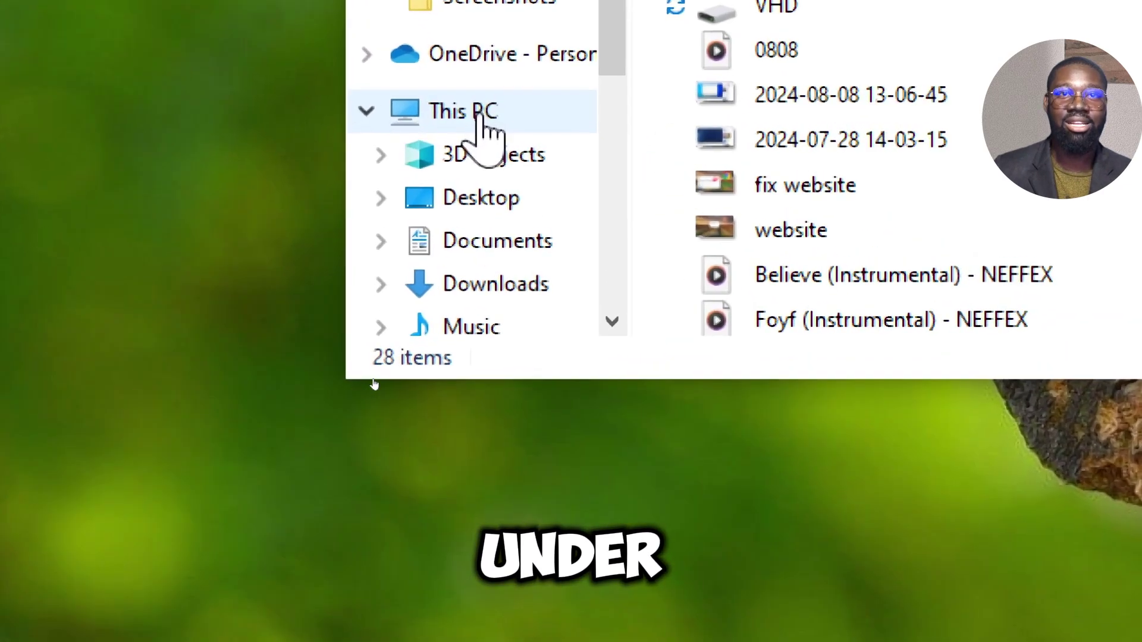
click(466, 112)
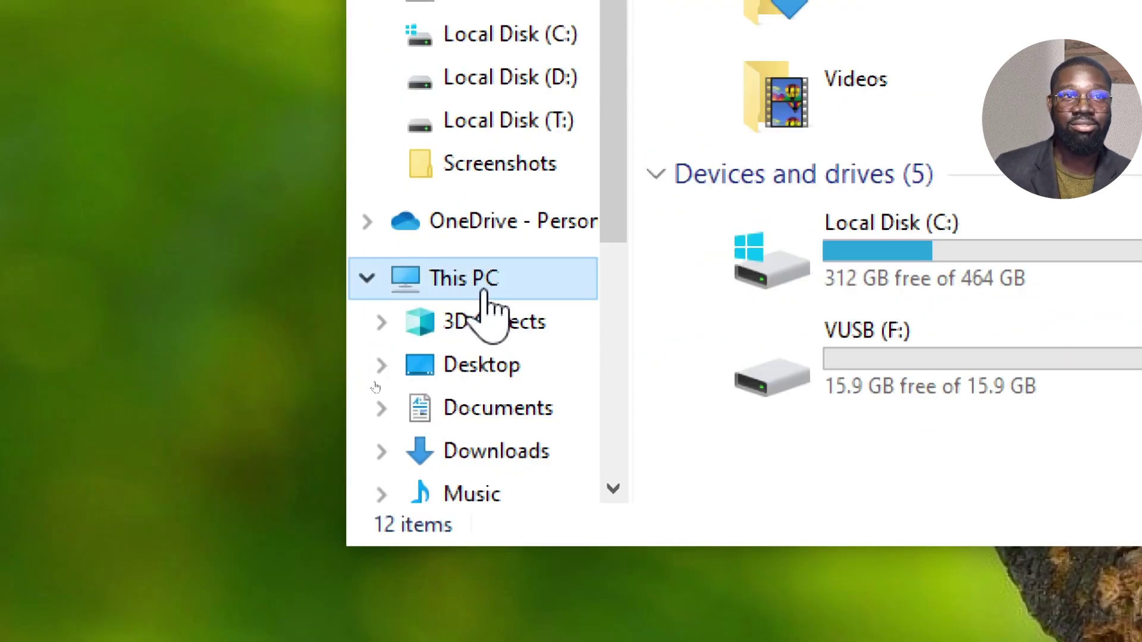
click(1046, 405)
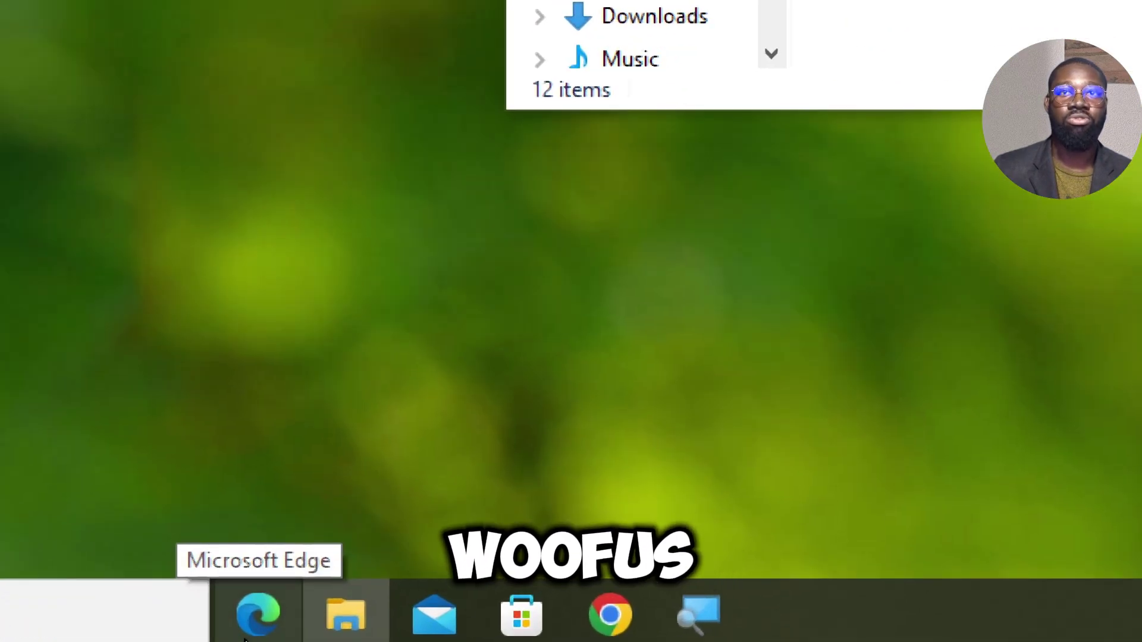
Search Edge for RUFUS and open the official rufus.ie site
click(242, 636)
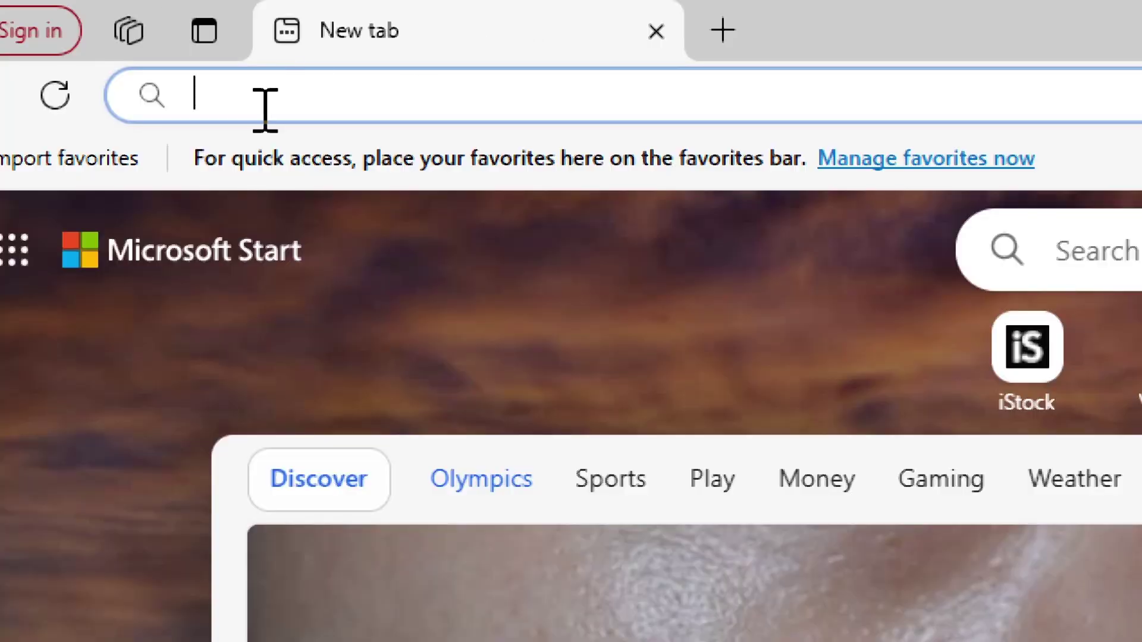
click(230, 102)
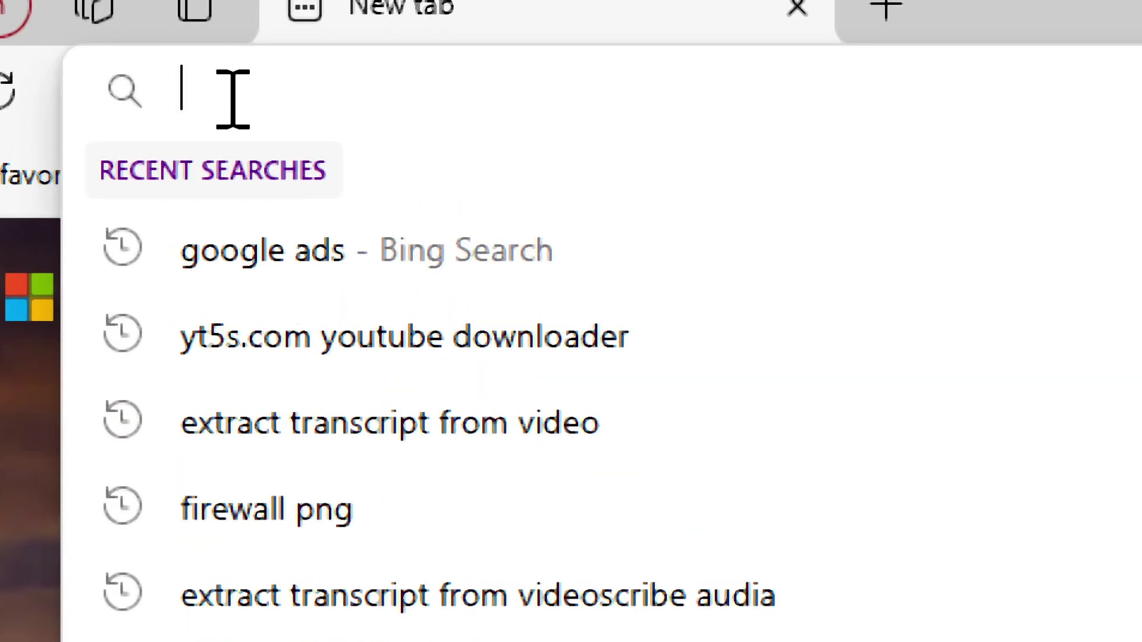
text(RUFUS)
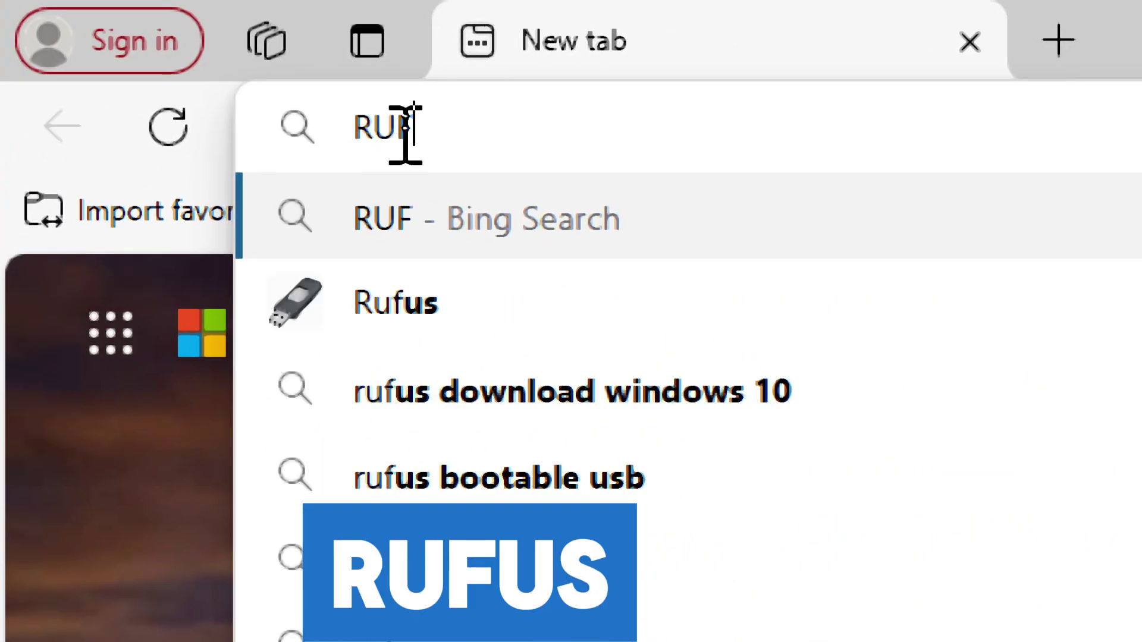
click(286, 196)
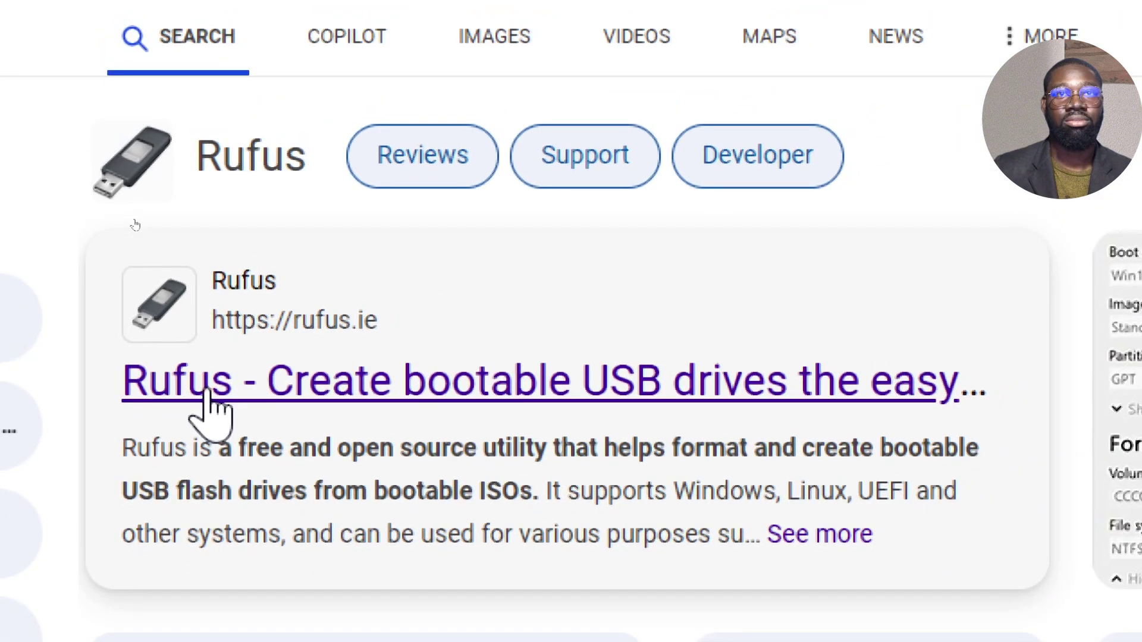
click(207, 393)
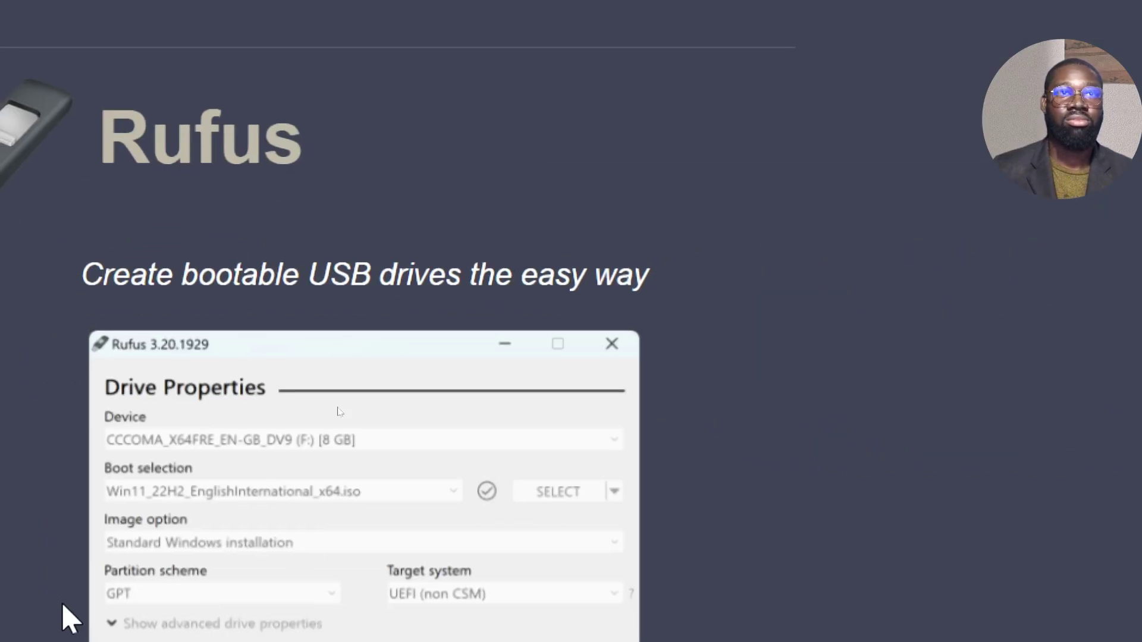
Download the standard rufus-4.5.exe release from the Download table
scroll(98, 603, down, 5)
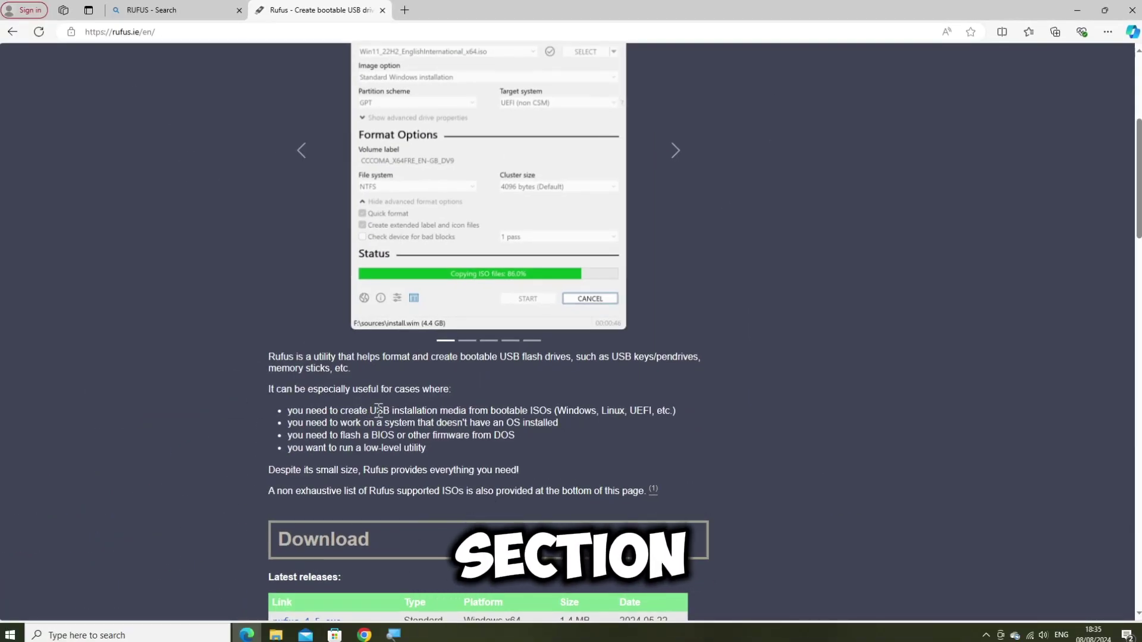
scroll(378, 411, down, 5)
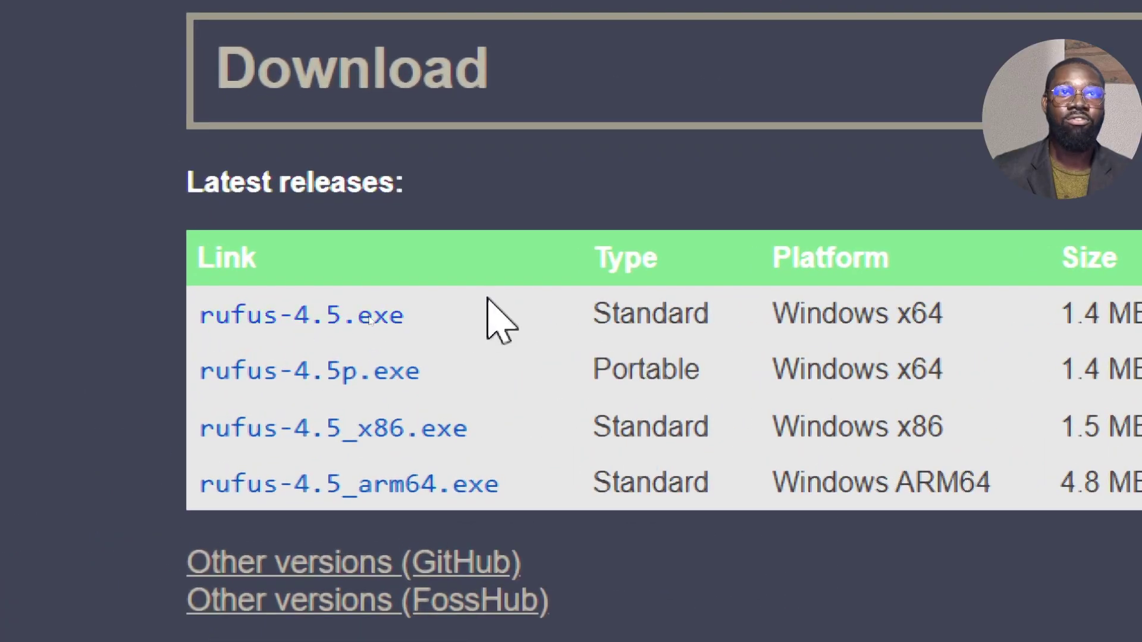
drag(594, 315, 720, 316)
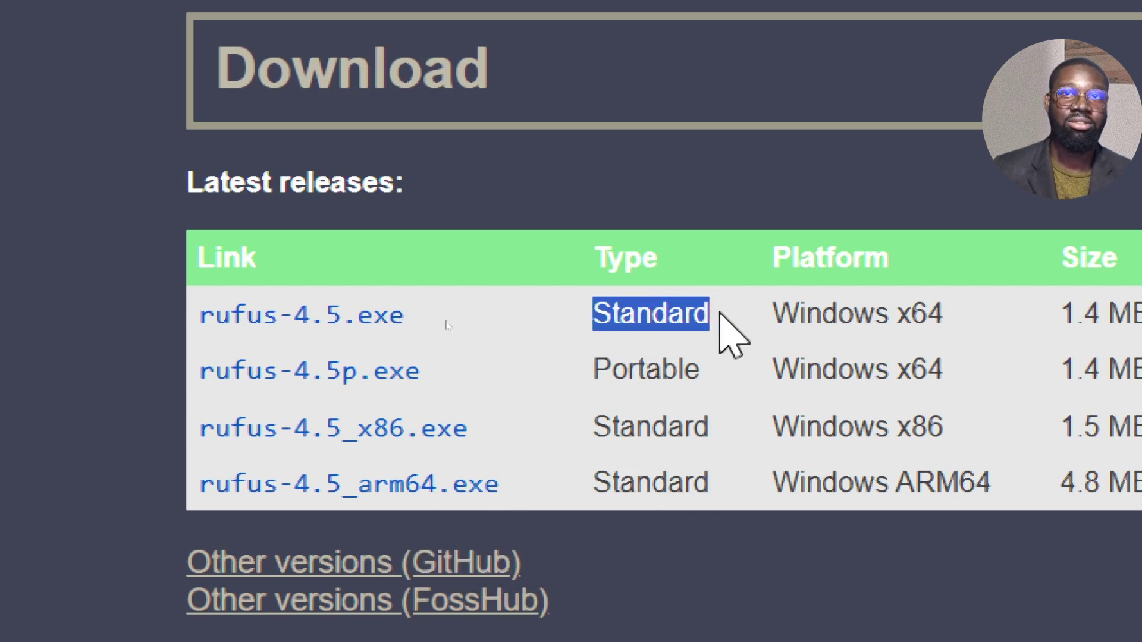
click(254, 319)
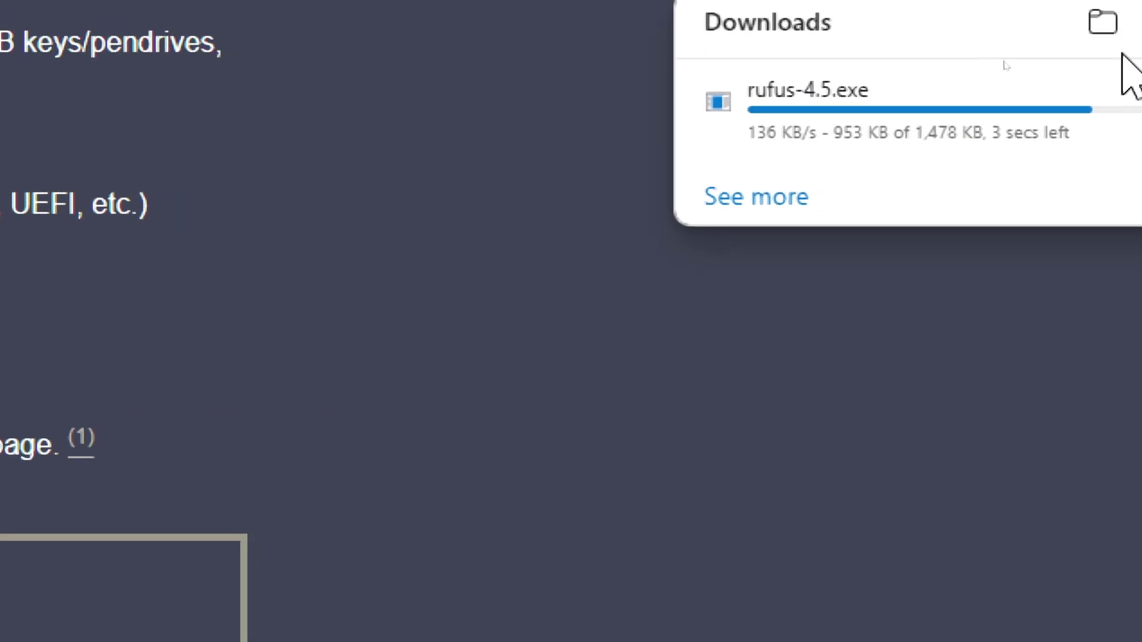
mouse_move(964, 149)
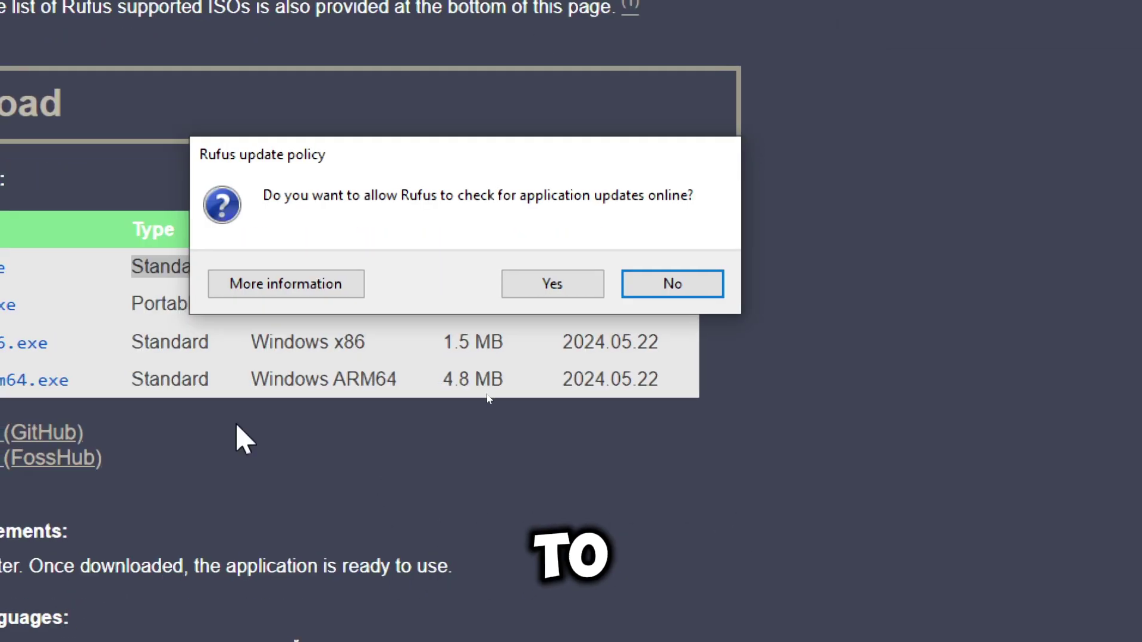
Switch Rufus to DOWNLOAD and choose Windows 11, 23H2 v2, Home/Pro/Edu
click(542, 291)
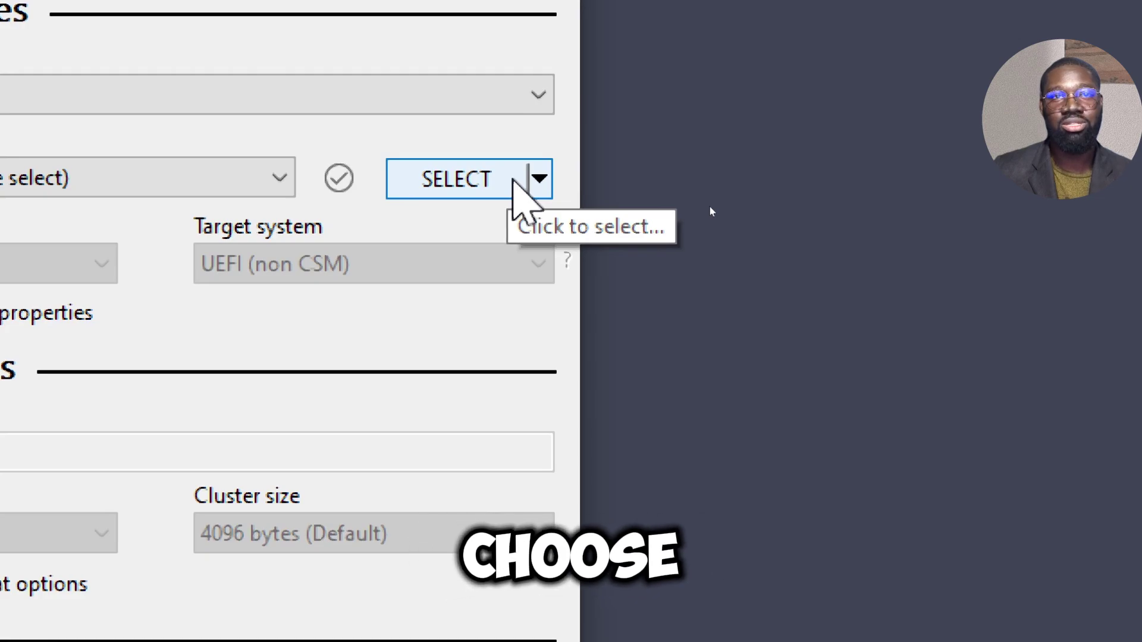
click(540, 179)
click(507, 262)
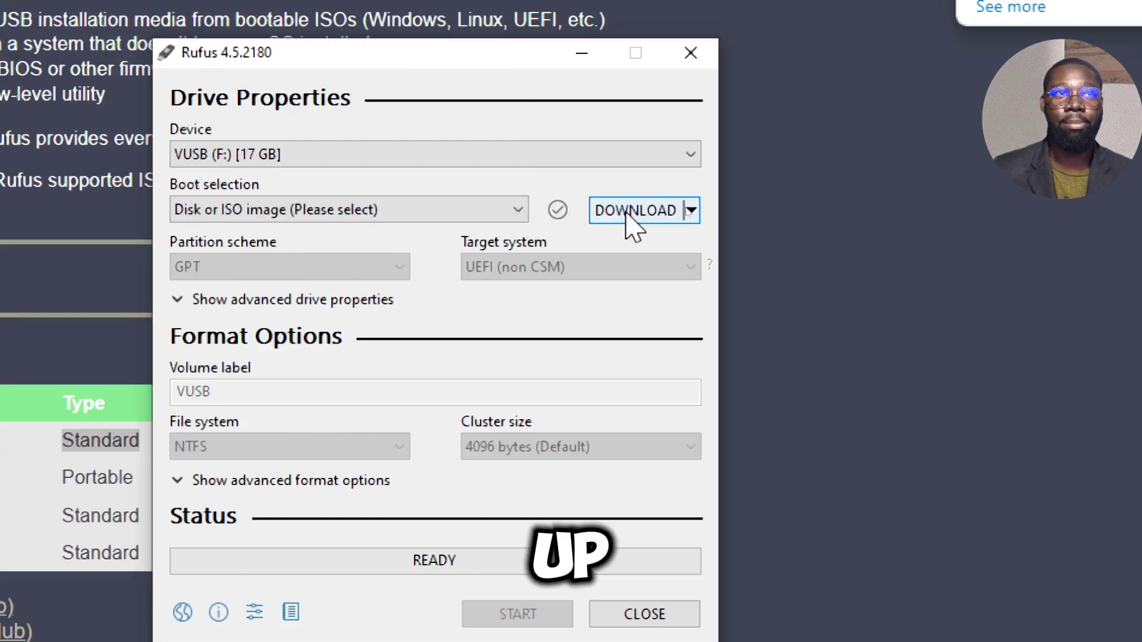
click(439, 186)
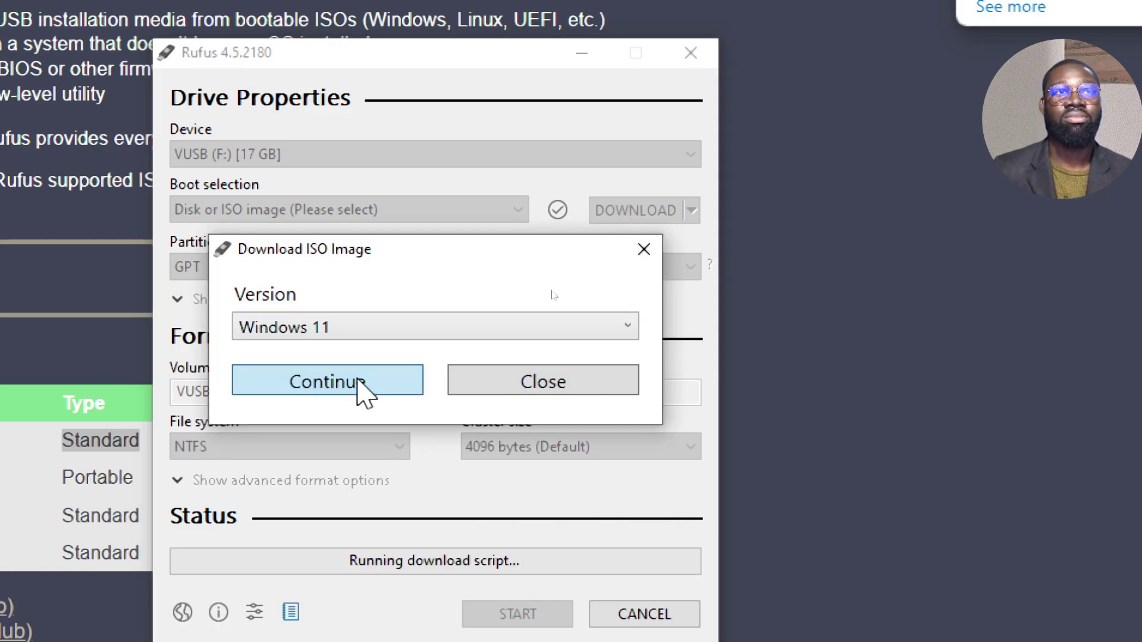
click(359, 382)
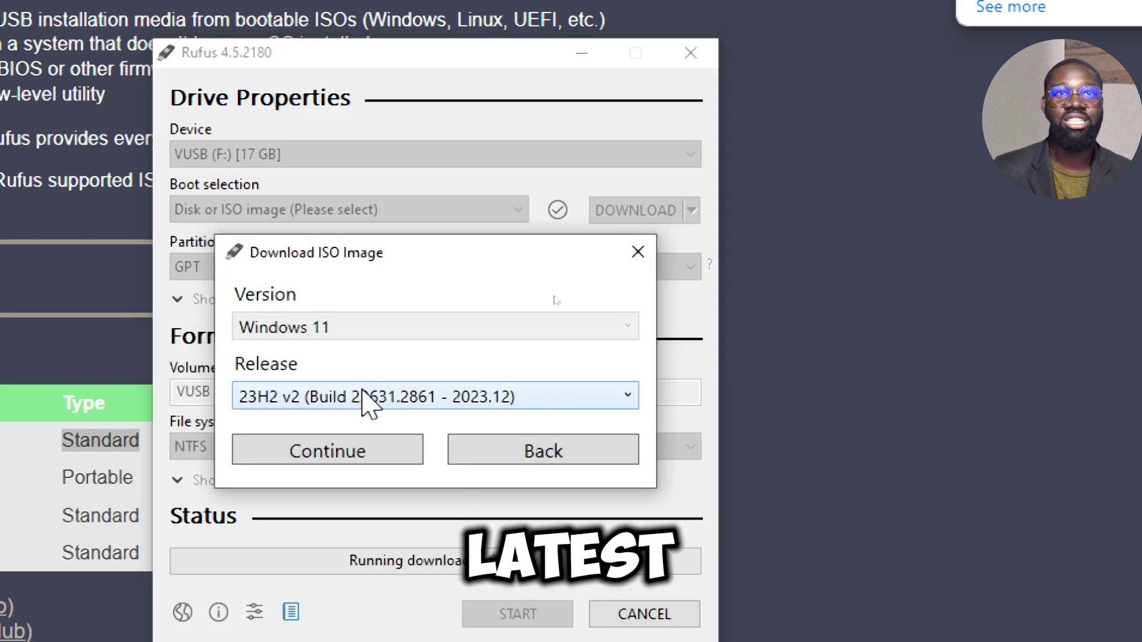
click(334, 462)
click(304, 517)
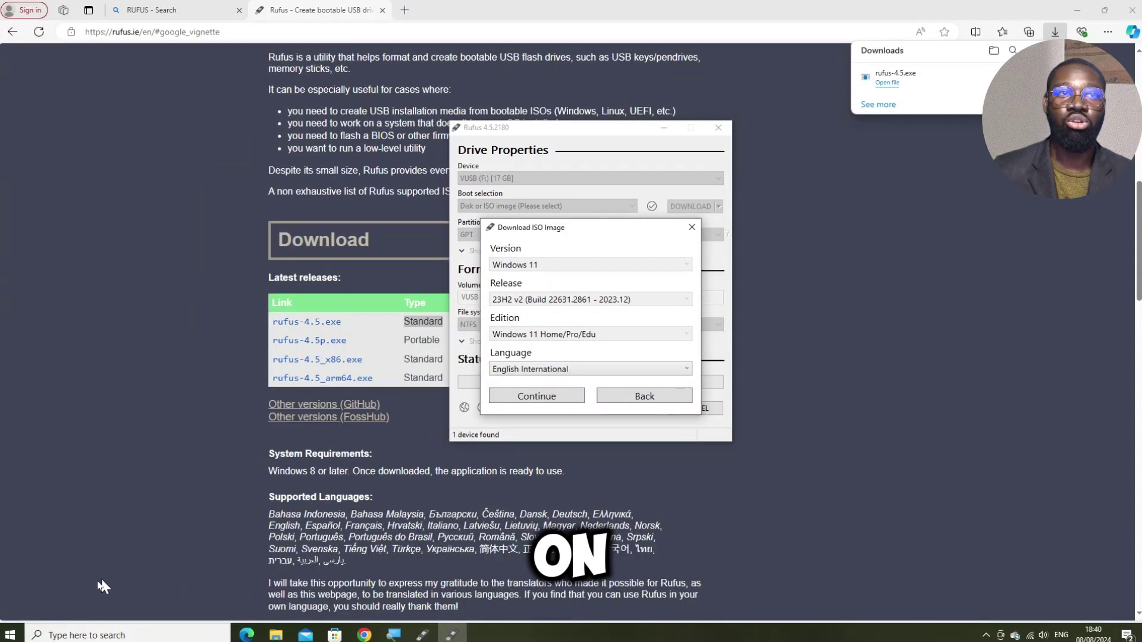
Run systeminfo | findstr /B /C:"System Locale" in Command Prompt and select the en-us result
click(38, 634)
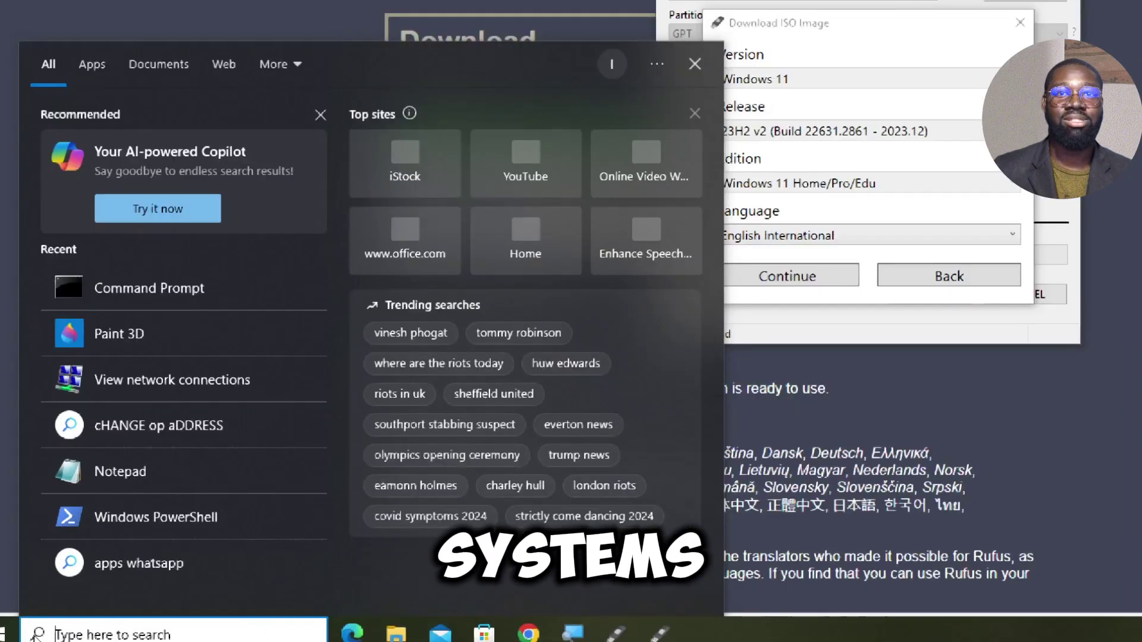
text(CMD)
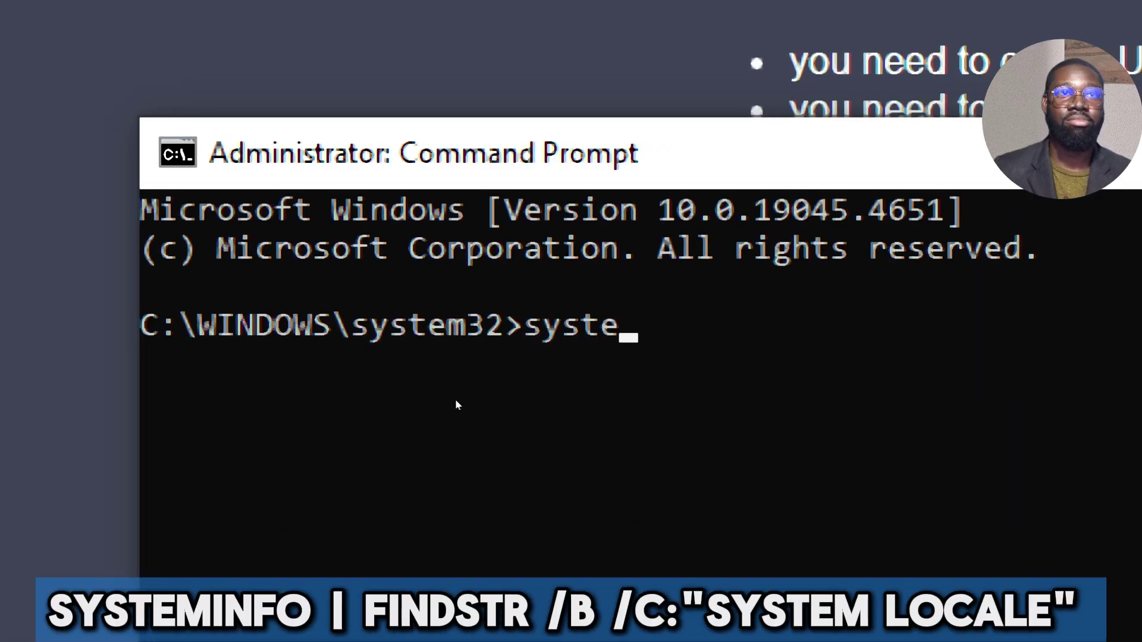
text(o )
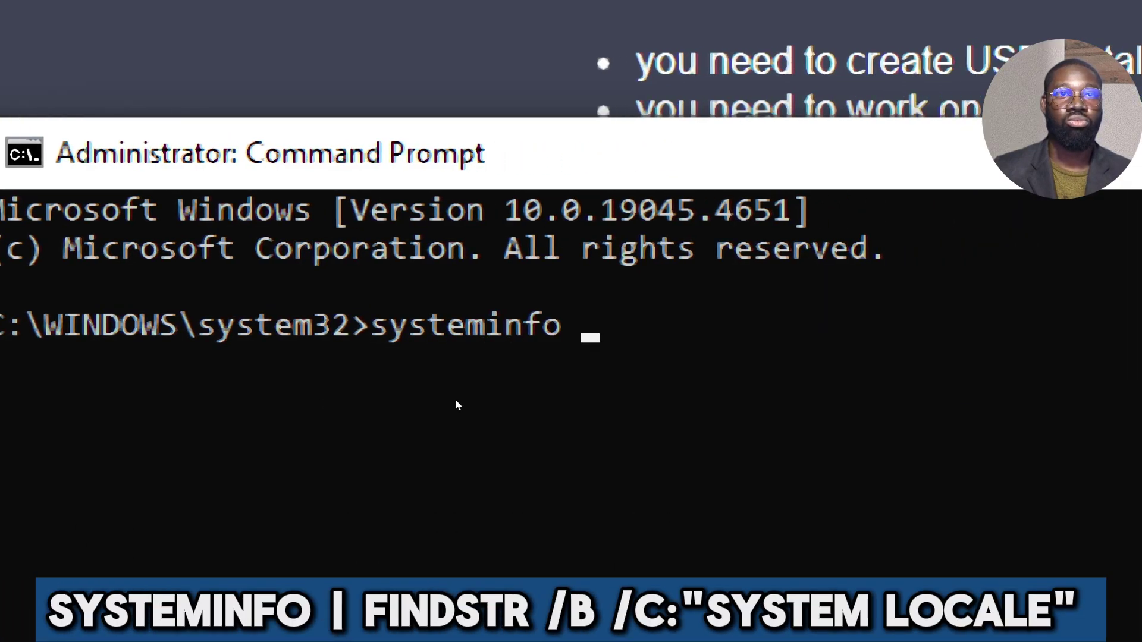
text(| finds)
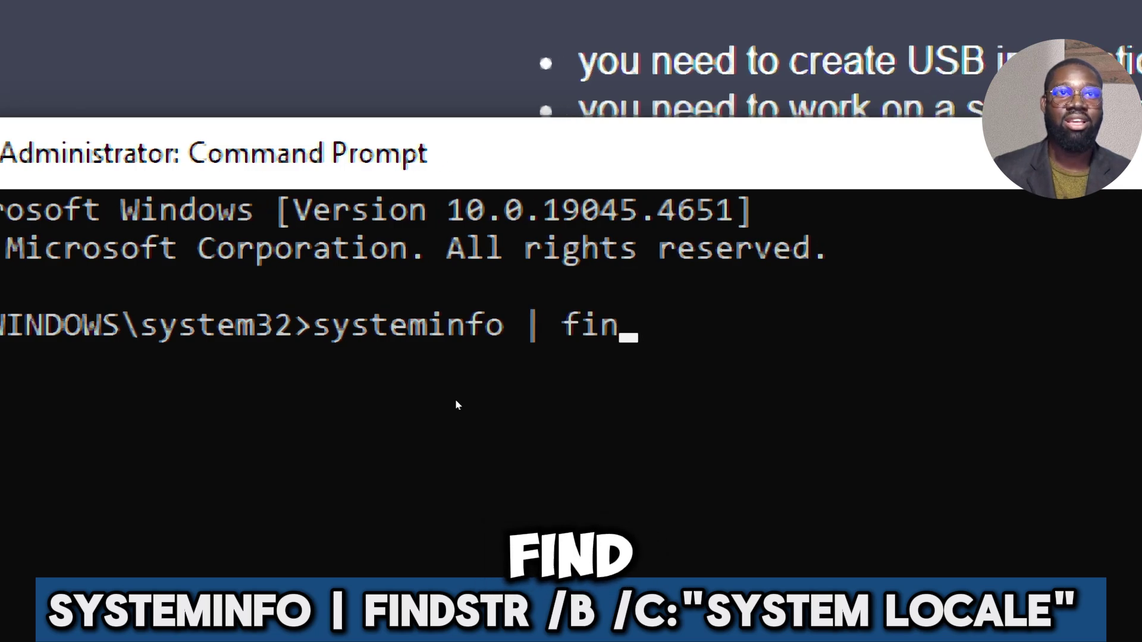
text(tr /B)
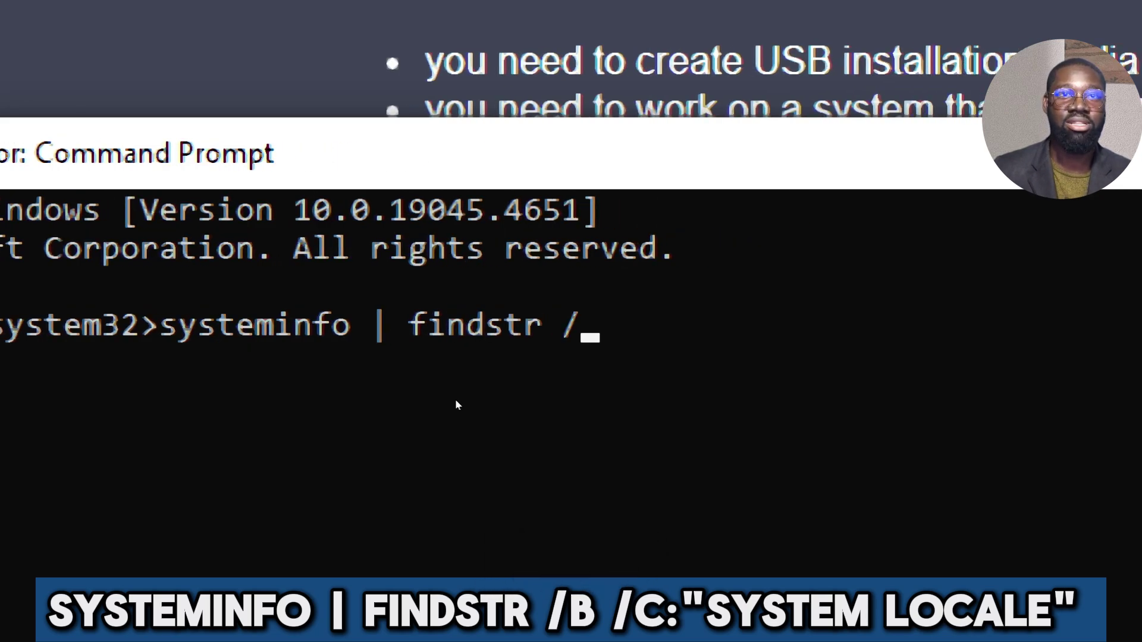
text( /)
text(C:"Sy)
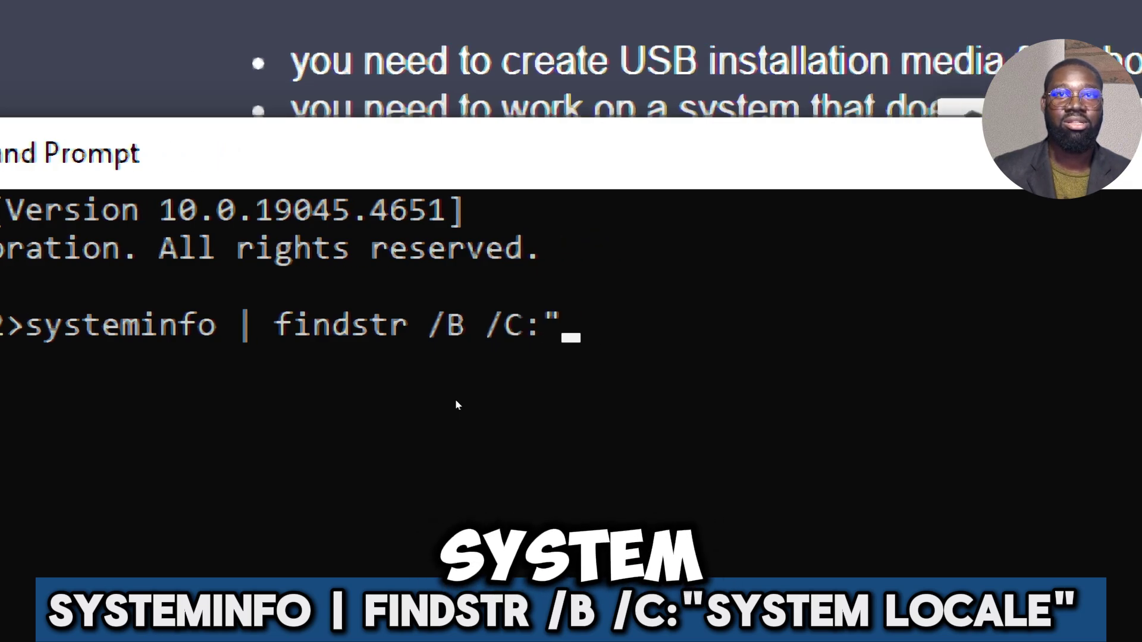
text(stem L)
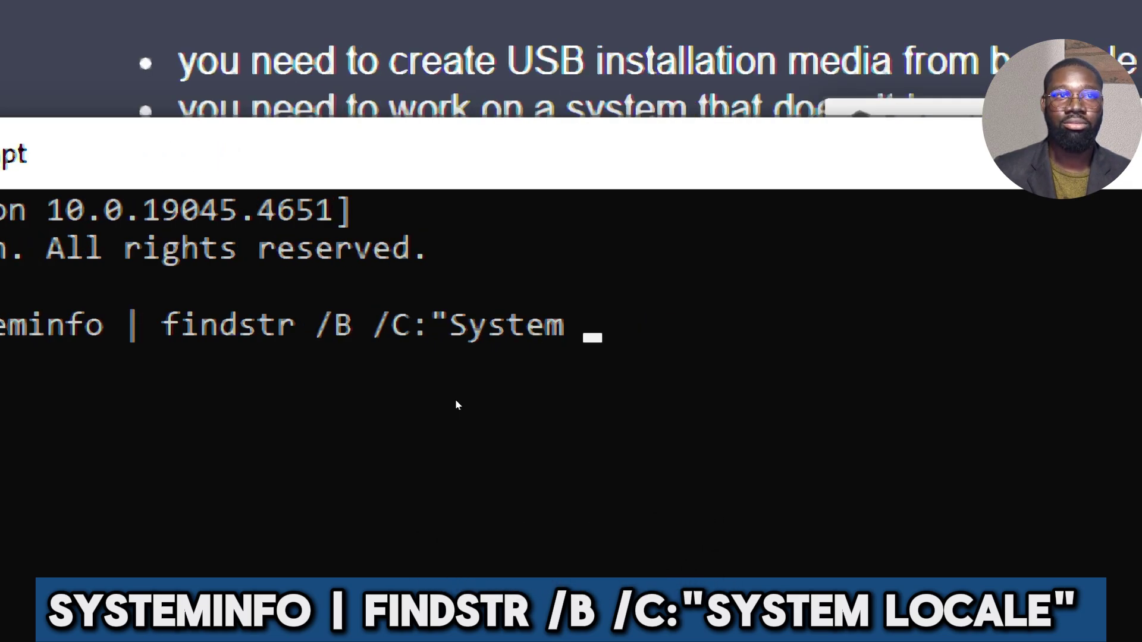
text(ocale")
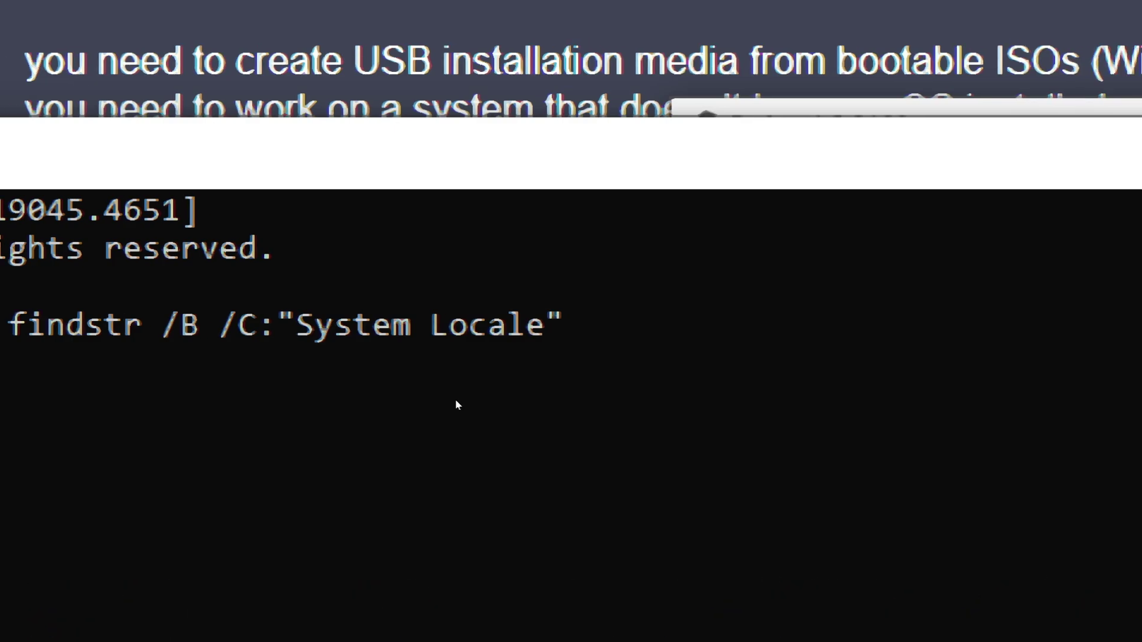
key(Return)
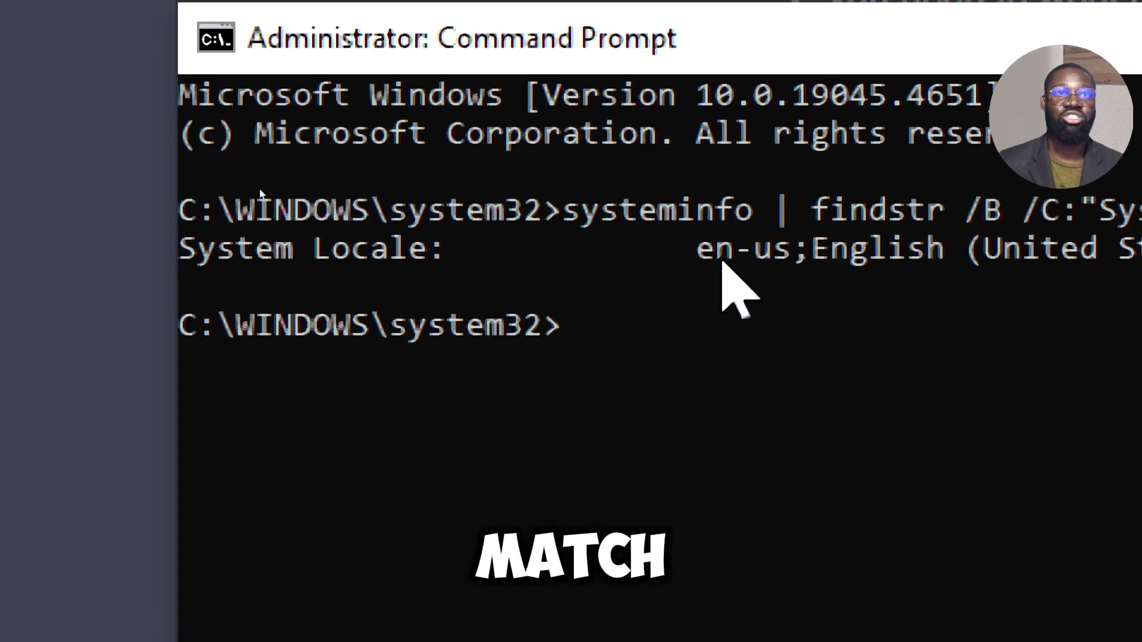
drag(699, 249, 1141, 257)
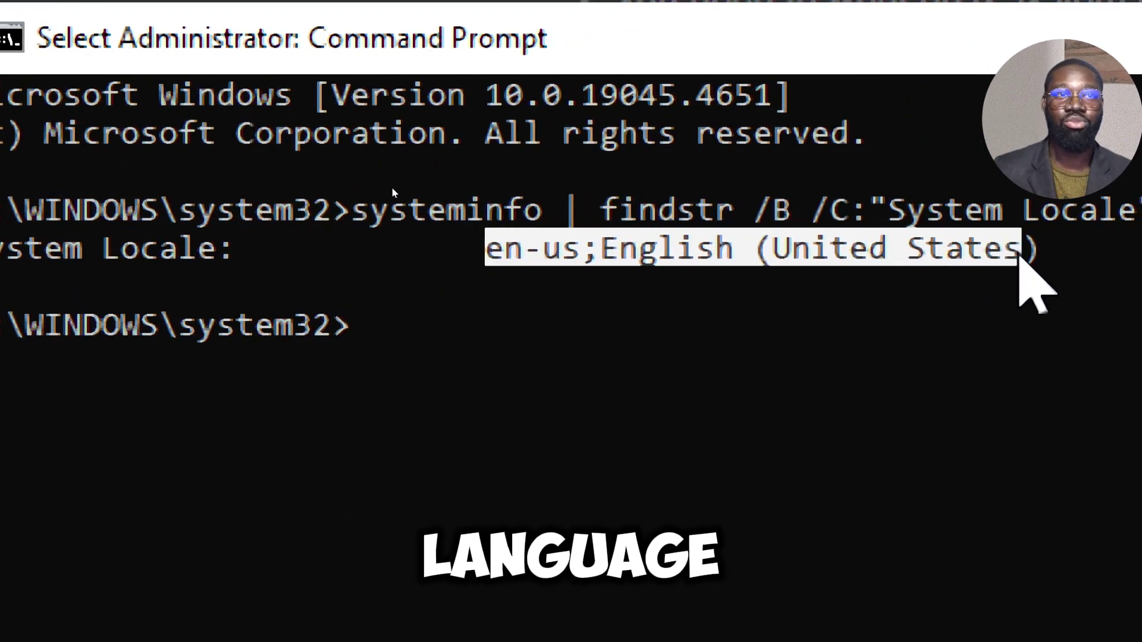
drag(1019, 256, 1040, 254)
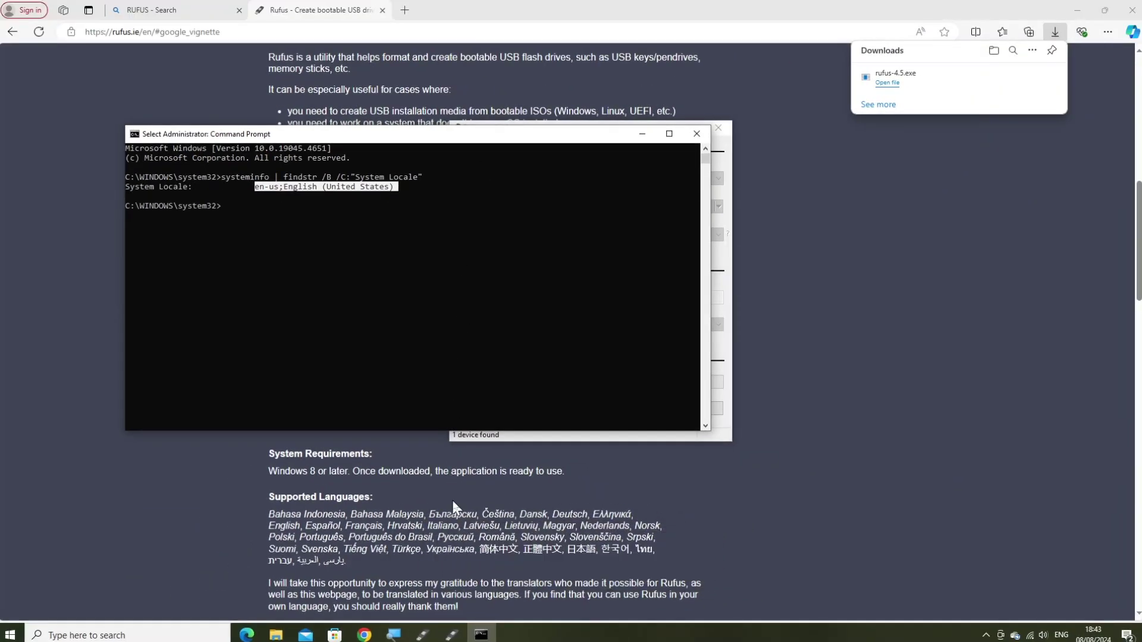
Pick English (United States) and download the Windows 11 ISO using a browser
mouse_move(452, 634)
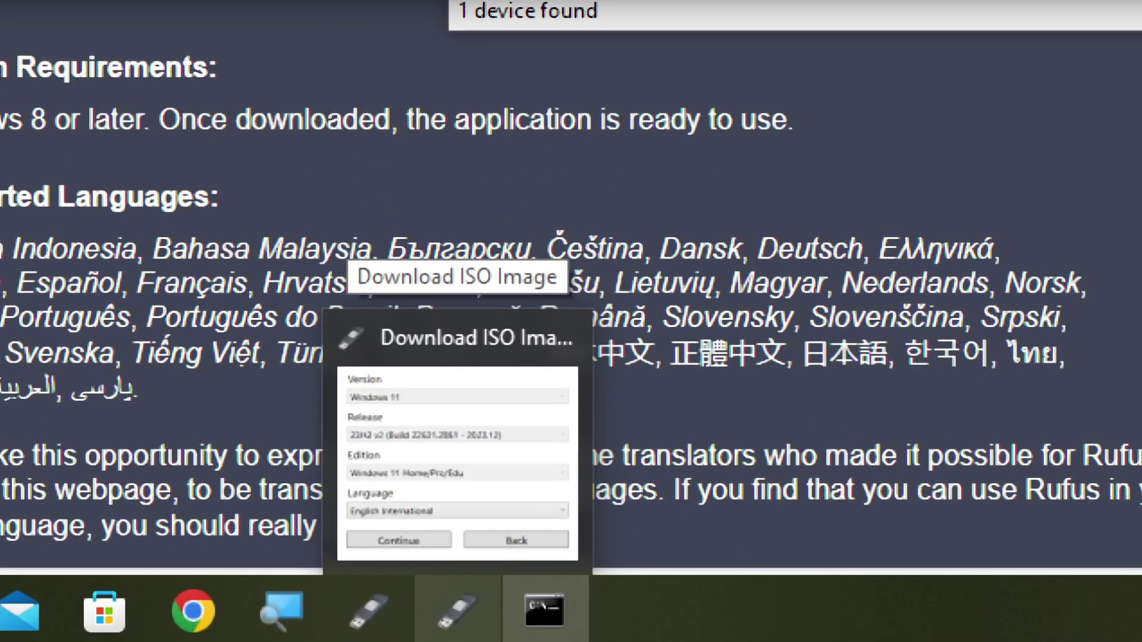
click(458, 464)
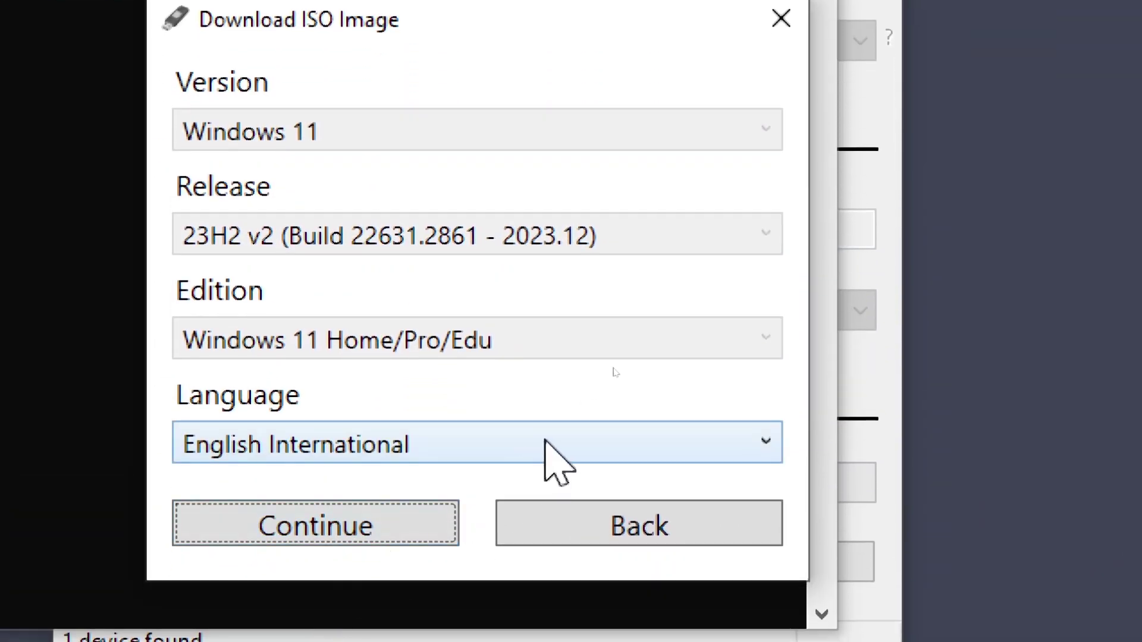
click(939, 406)
scroll(559, 464, up, 3)
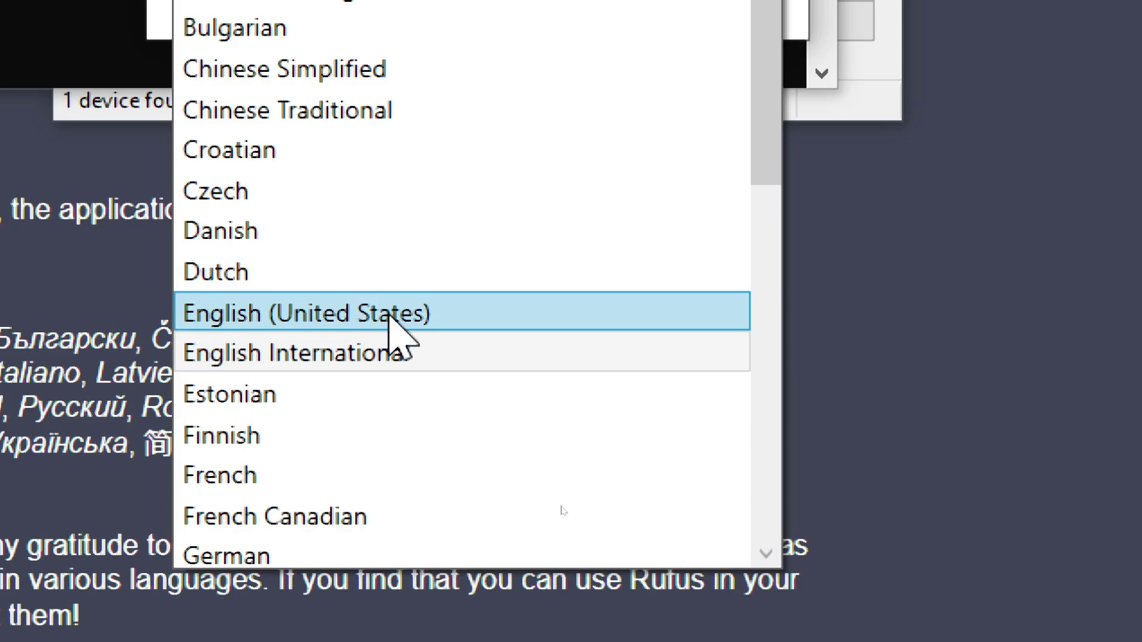
click(390, 315)
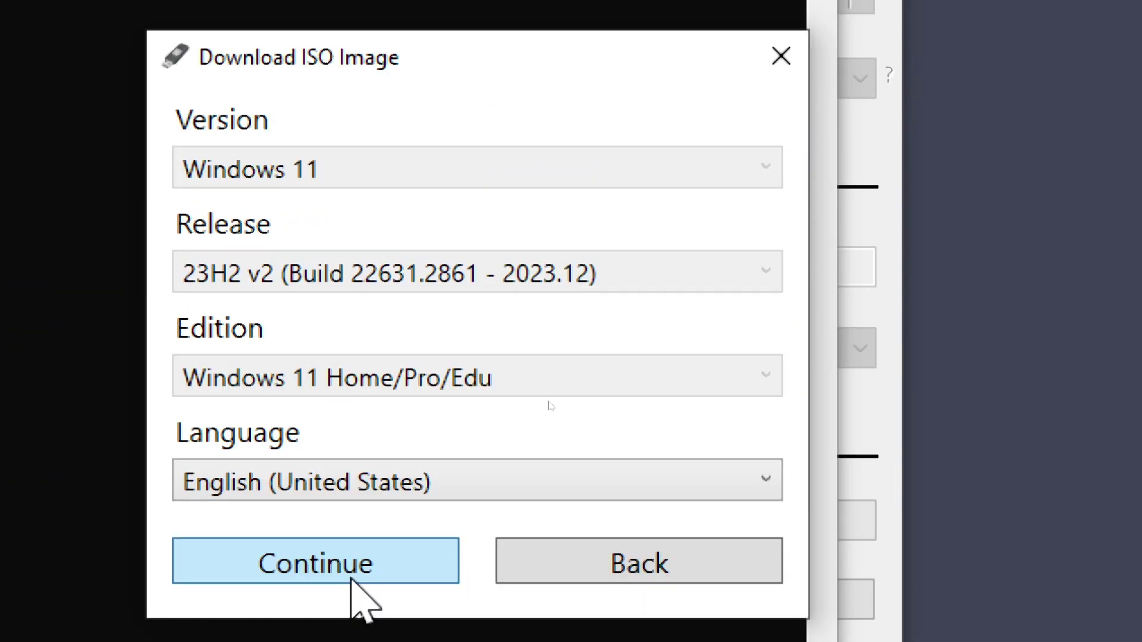
click(353, 579)
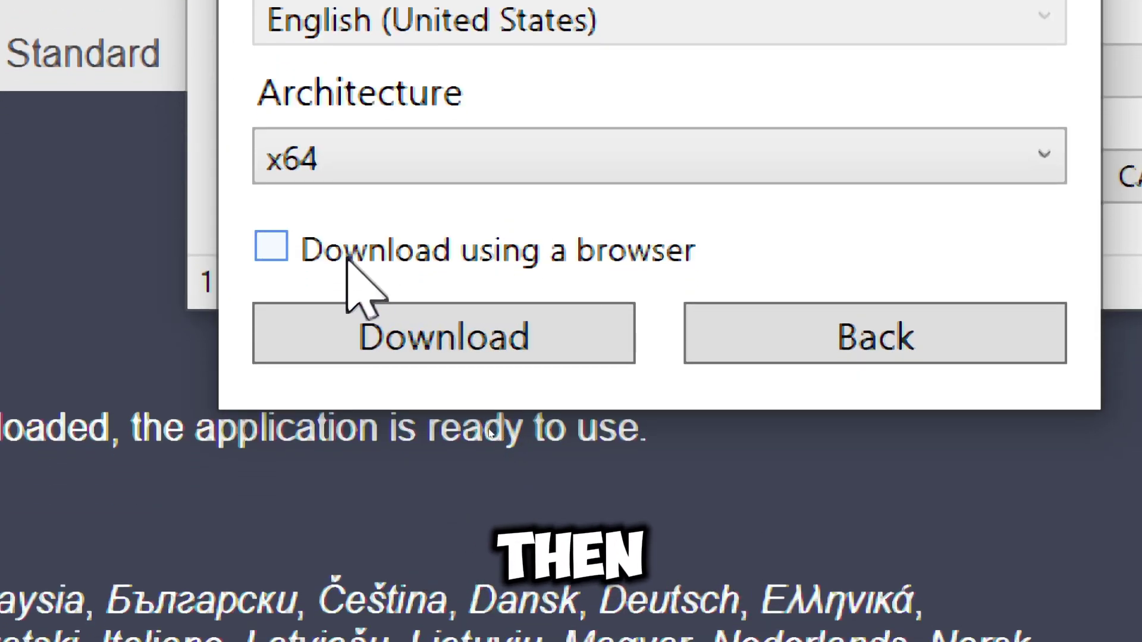
click(269, 247)
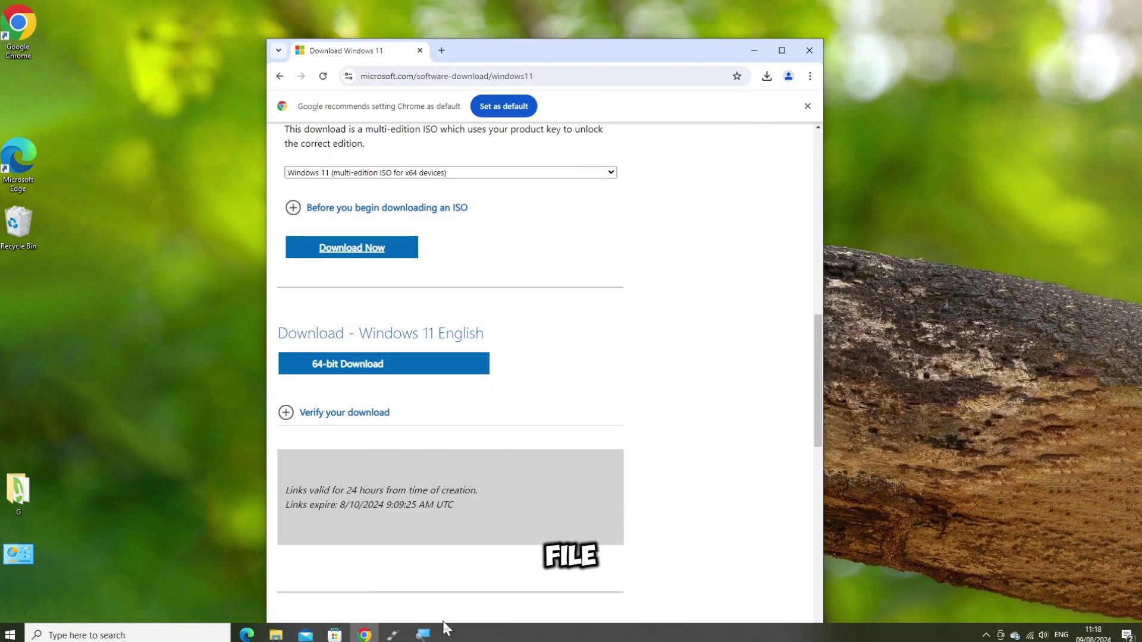
Bring the Rufus window back in front of Chrome
click(393, 634)
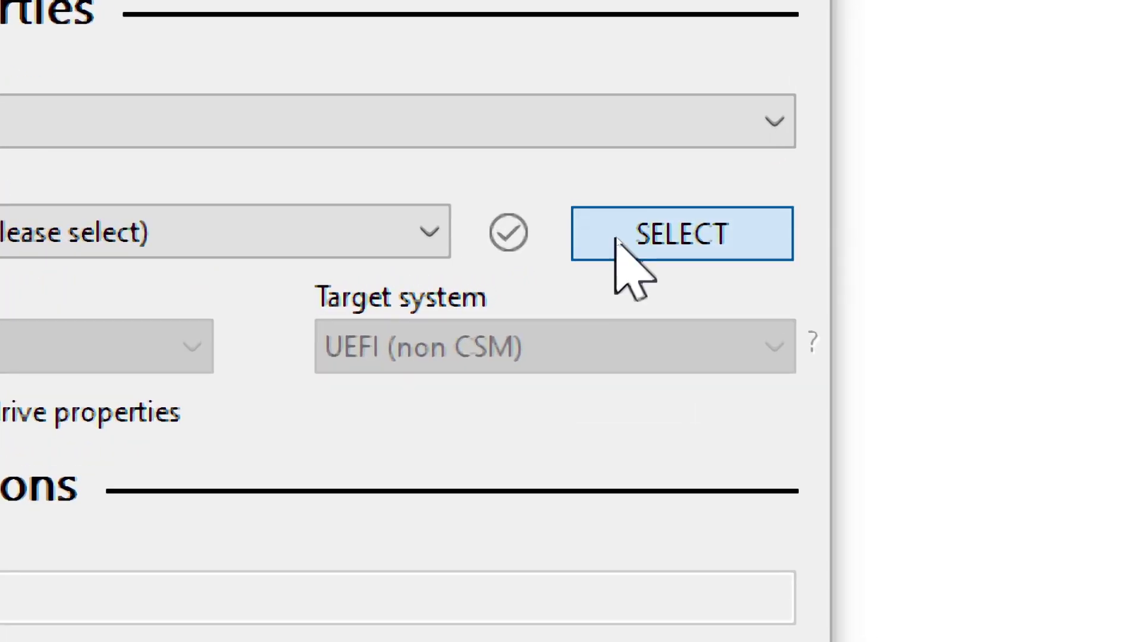
Load Win11_23H2_English_x64v2.iso from Downloads and change the volume label to WIN11
click(616, 239)
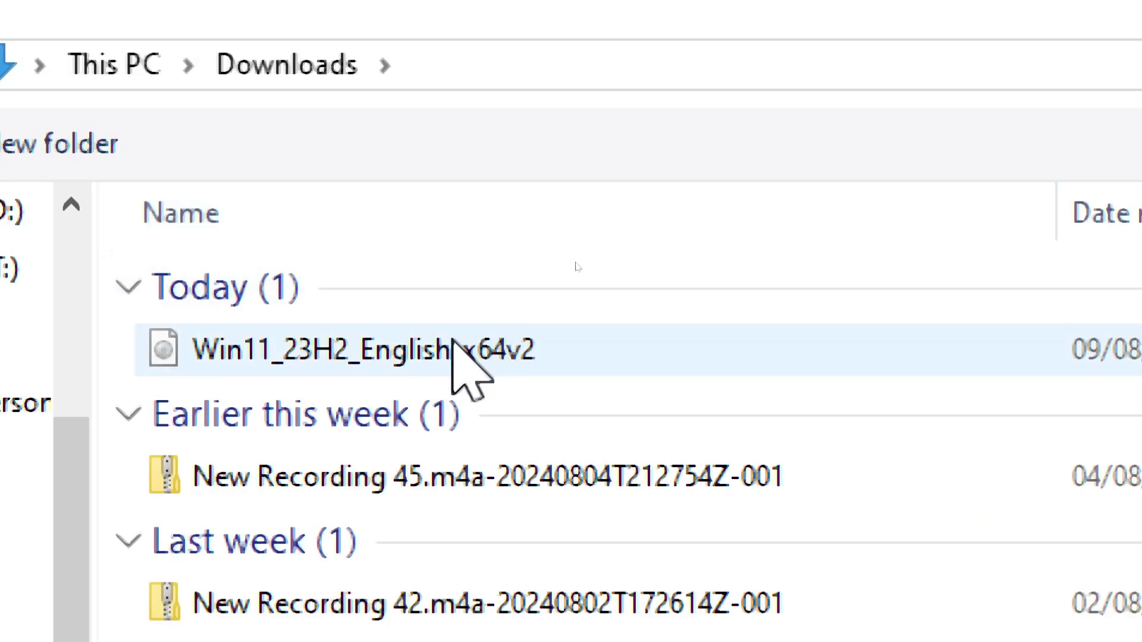
click(436, 351)
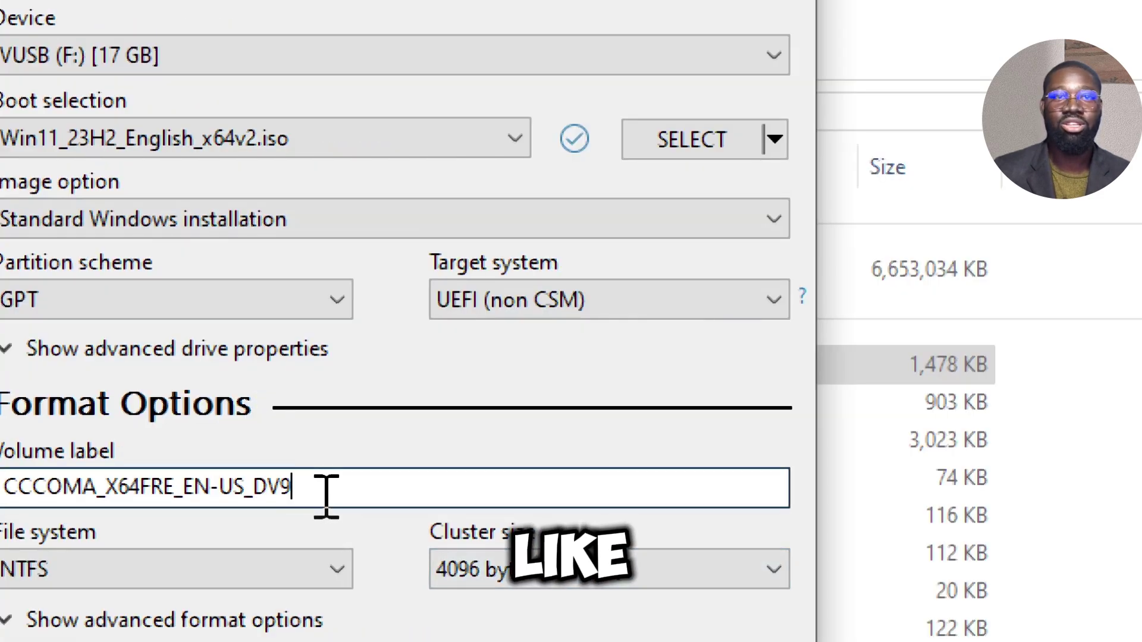
drag(415, 508, 49, 481)
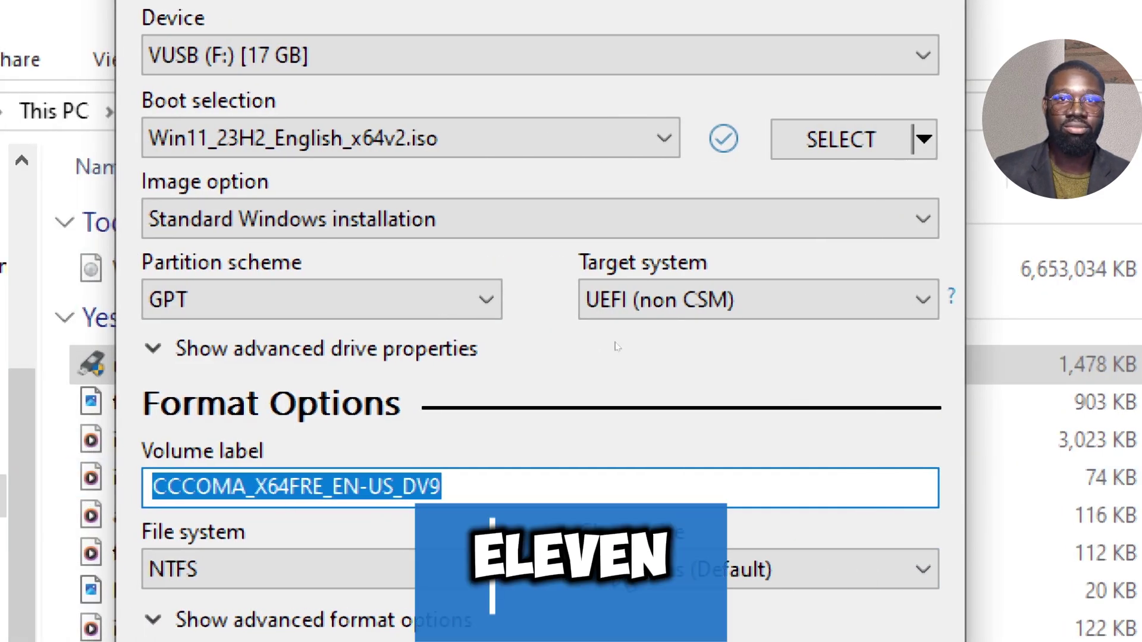
key(BackSpace)
text(WIN11)
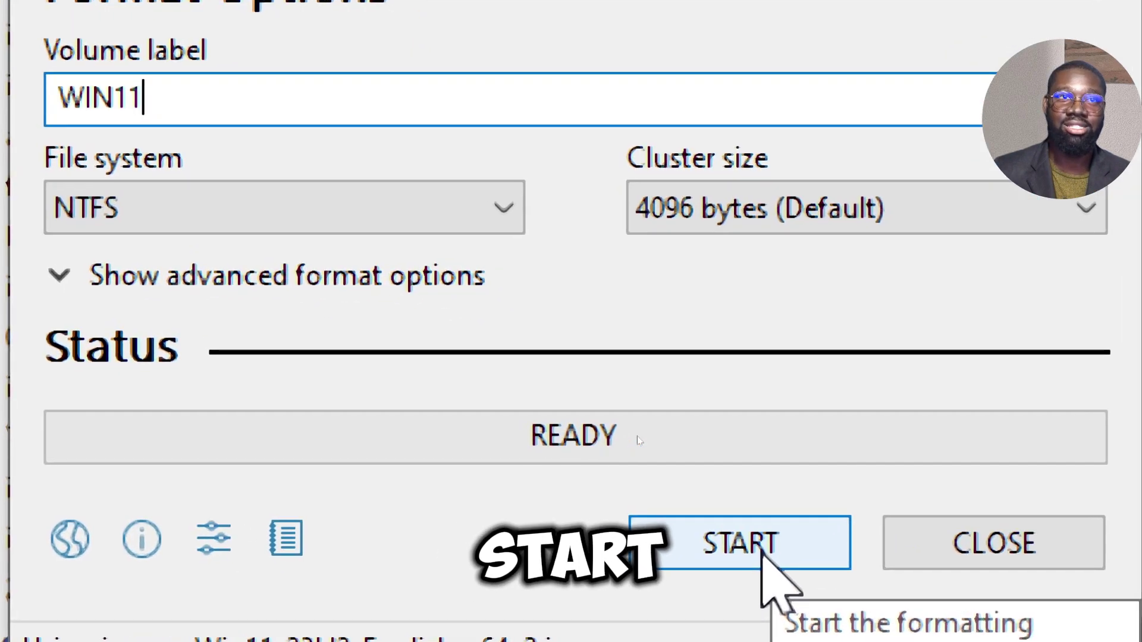
Write the ISO to the drive with the default Windows customizations, accept the data wipe, then close Rufus
click(763, 555)
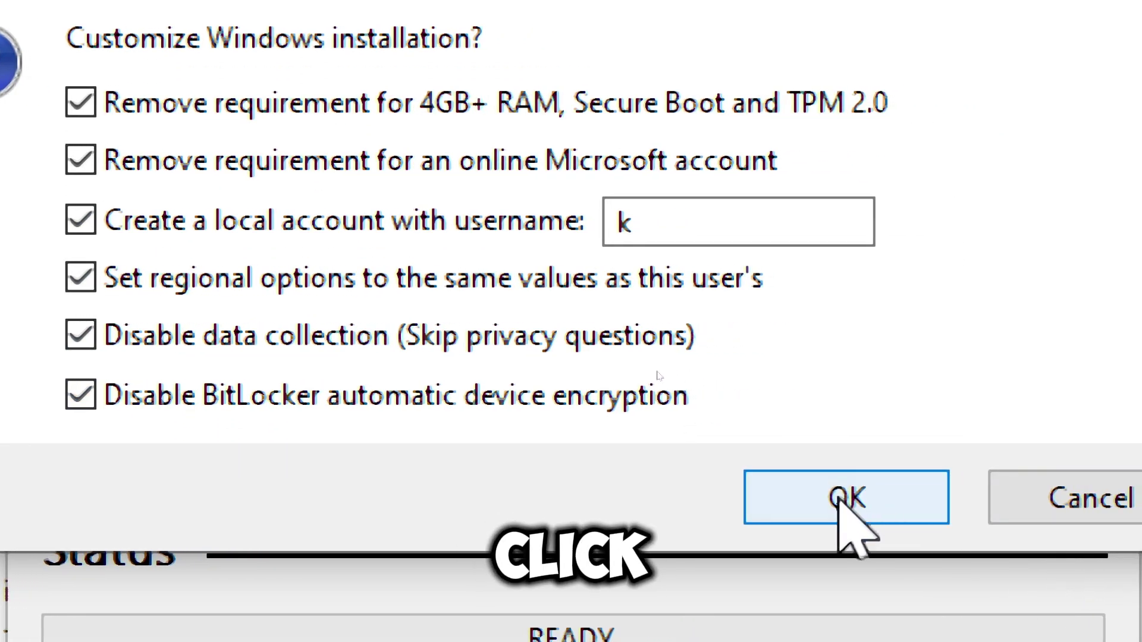
click(838, 499)
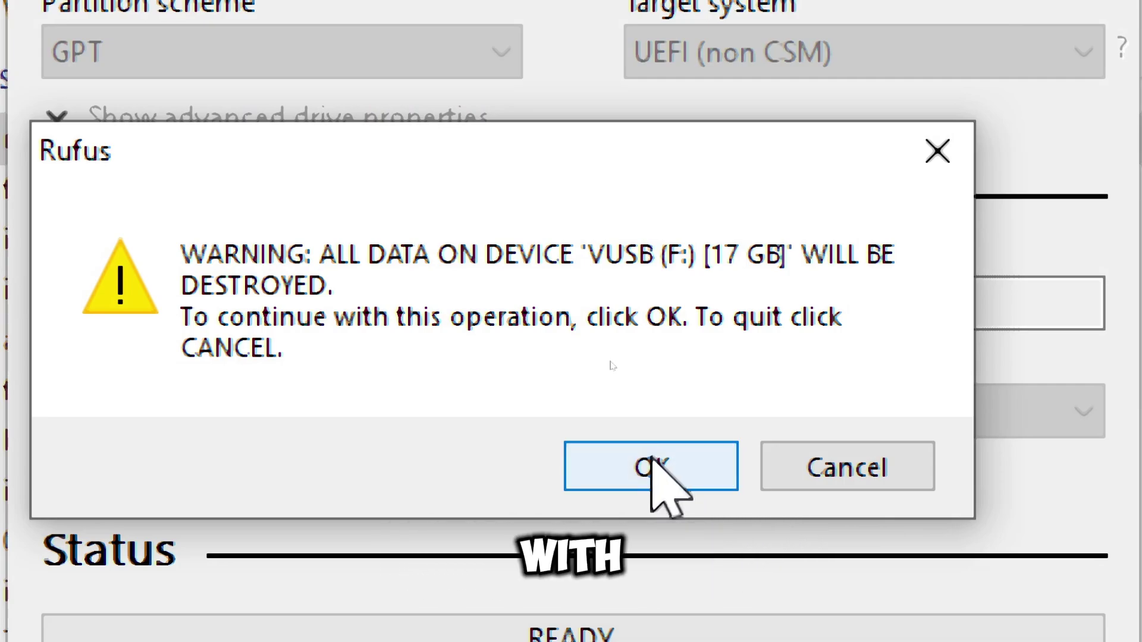
key(Return)
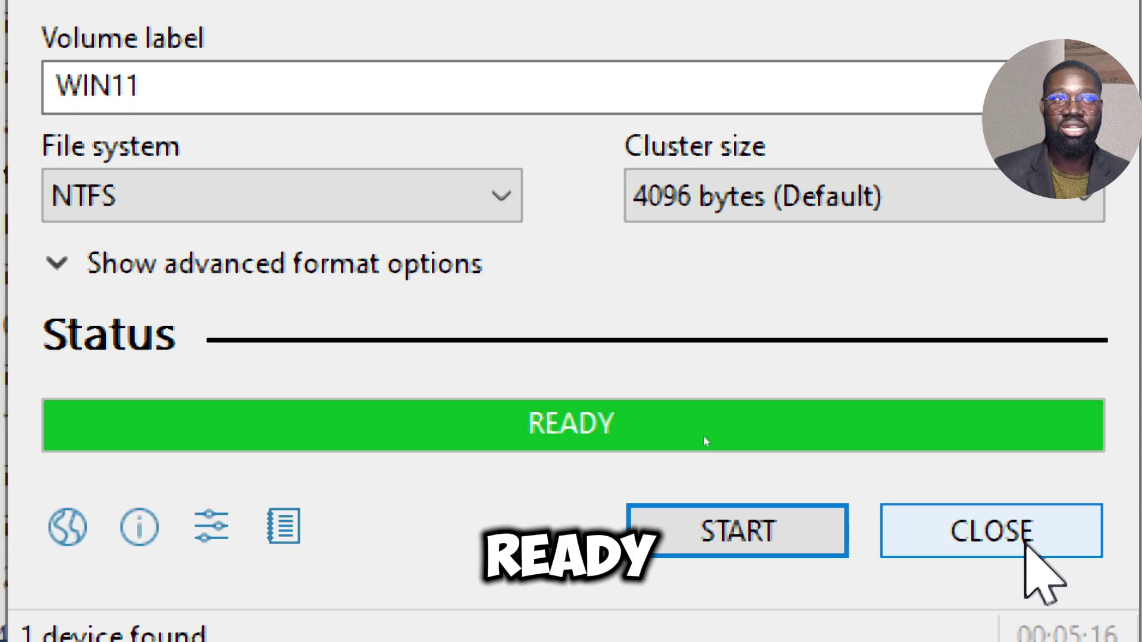
click(1029, 618)
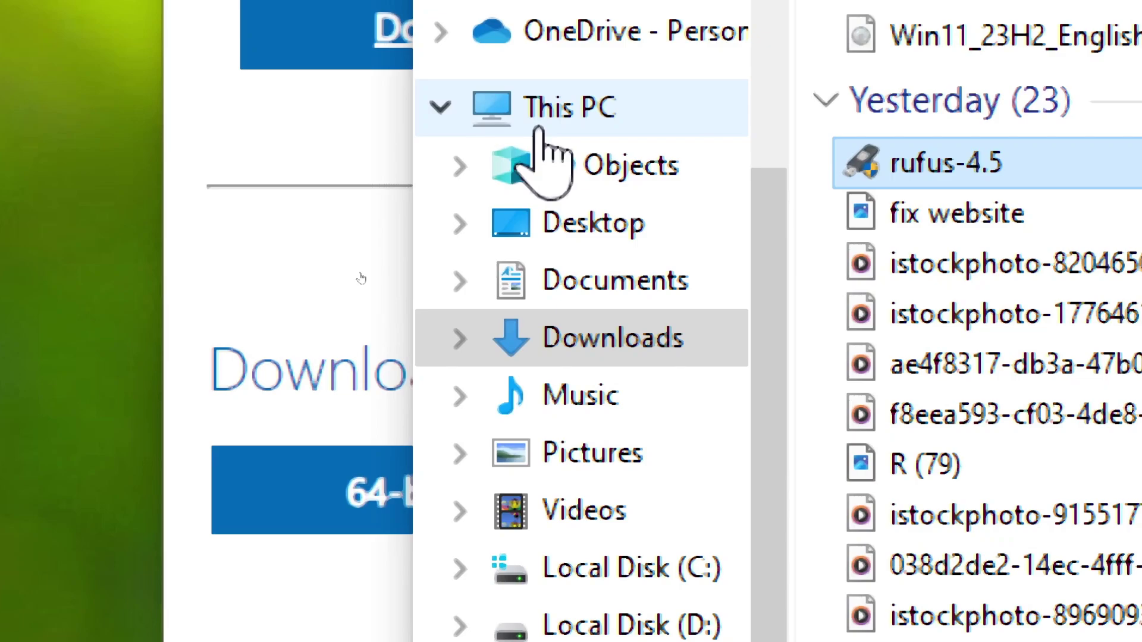
Open the WIN11 (F:) drive from This PC and run its setup program
click(538, 127)
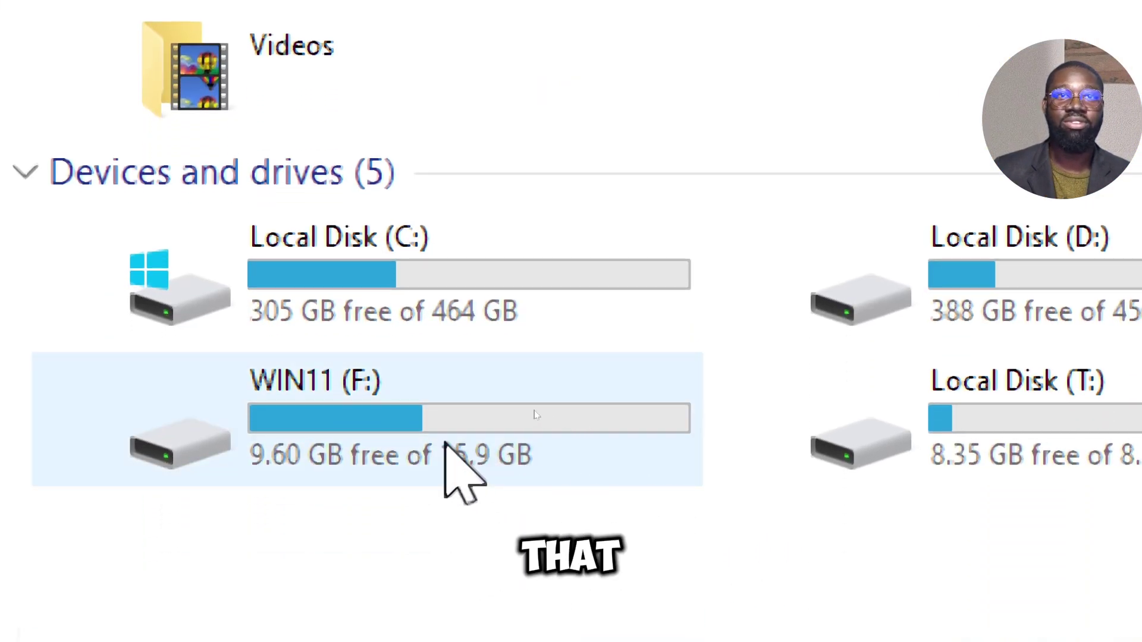
mouse_move(299, 447)
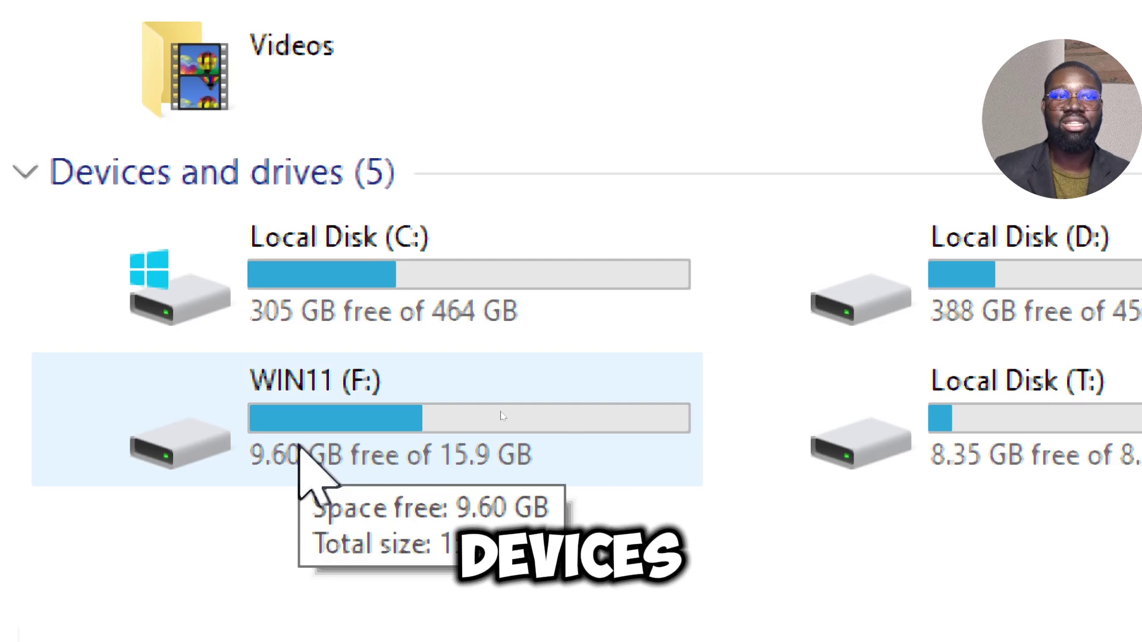
double_click(415, 451)
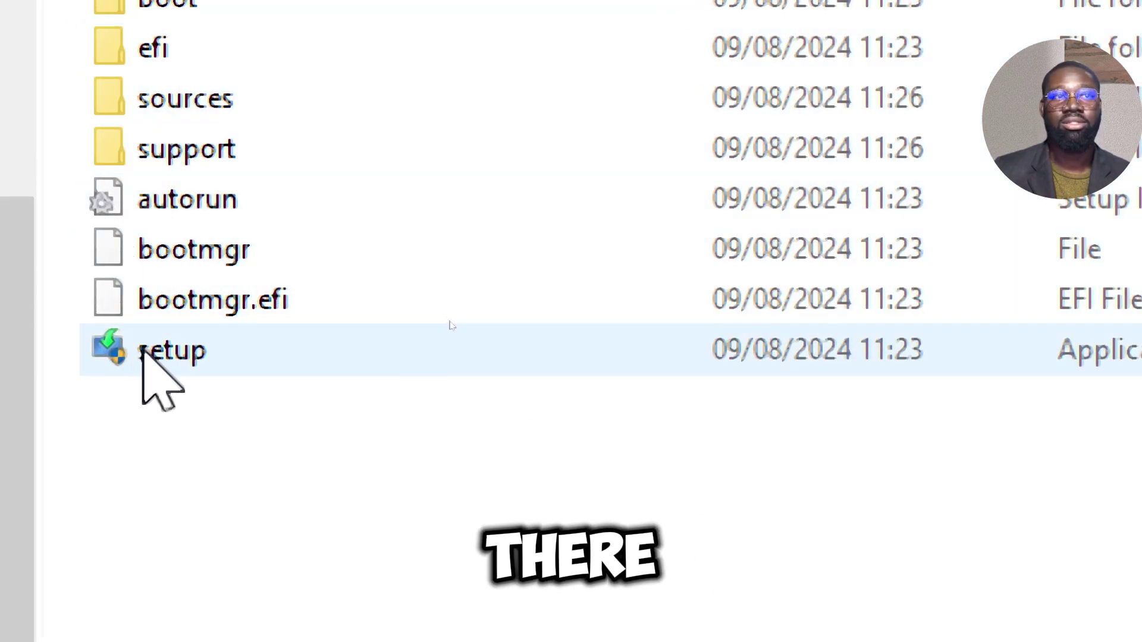
double_click(459, 326)
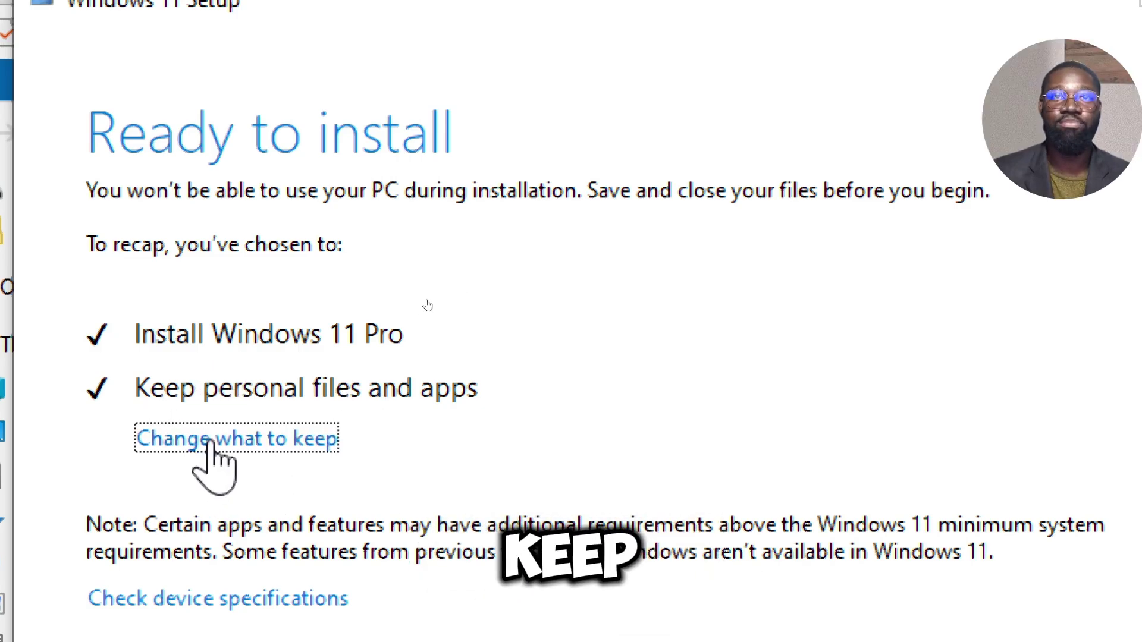
Confirm keeping personal files and apps, then install Windows 11 Pro
click(327, 446)
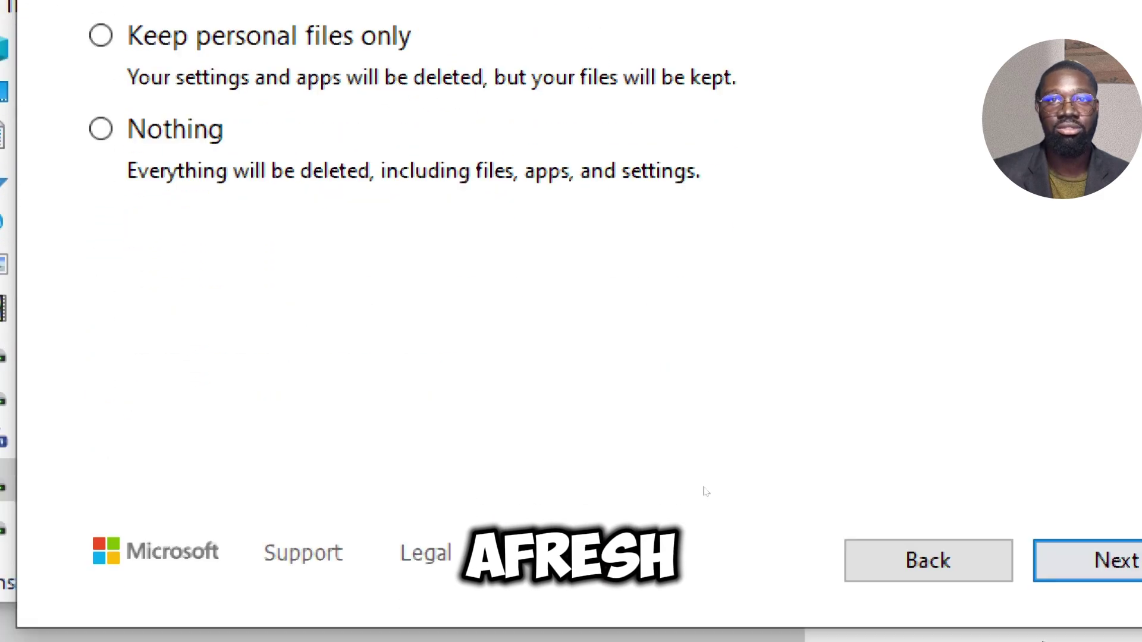
click(1013, 480)
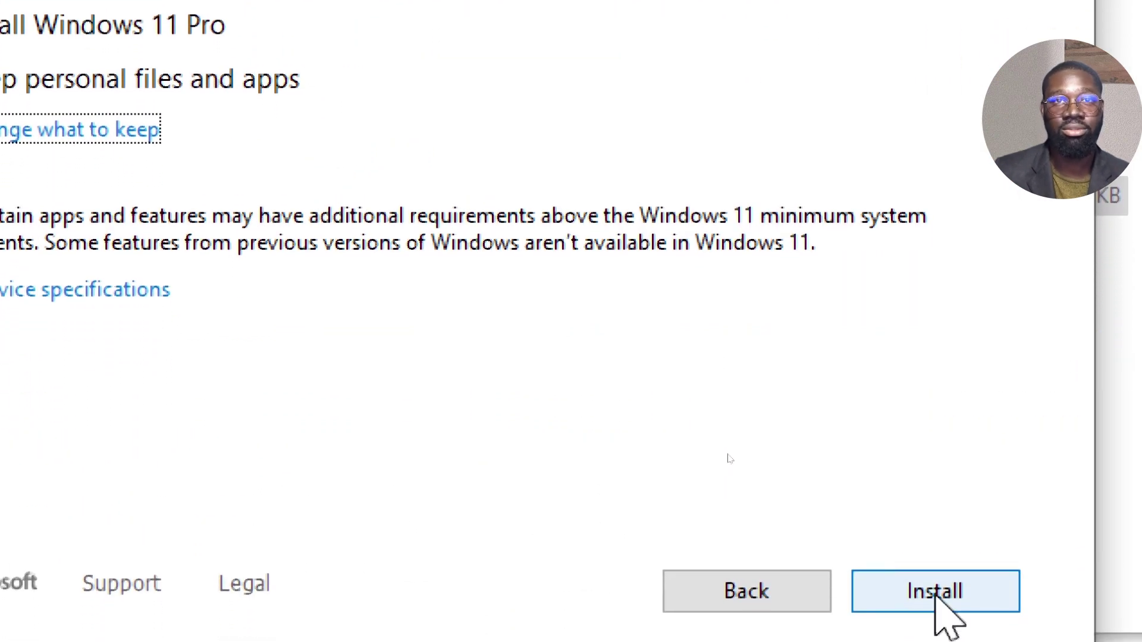
click(934, 592)
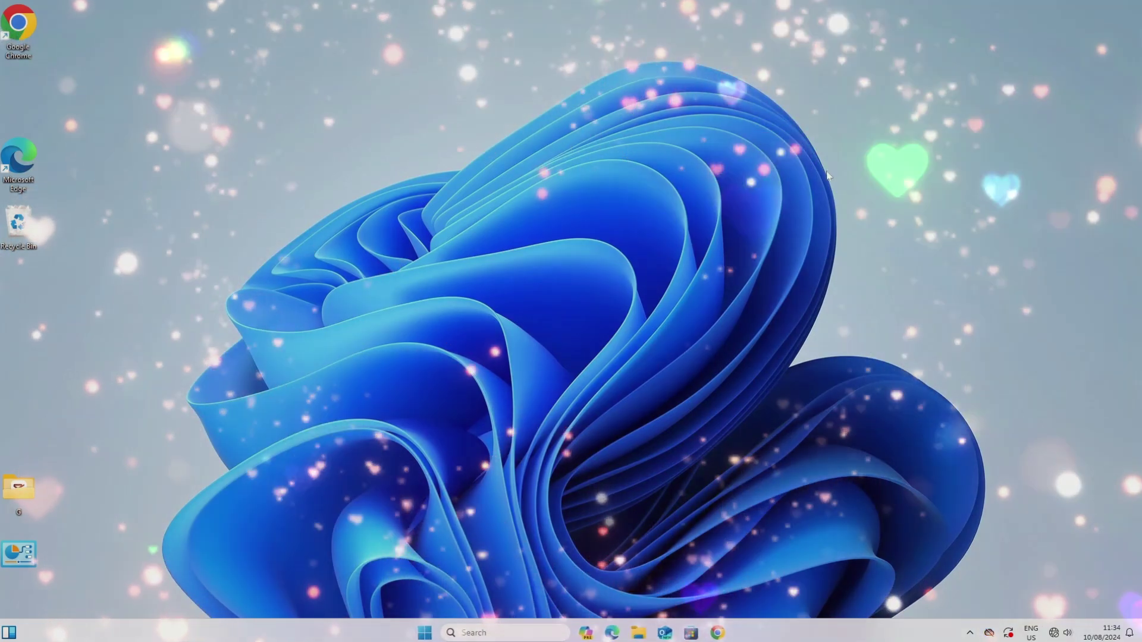
Open File Explorer on This PC to see drives C:, D:, T: and the DVD drive (E:)
key(super)
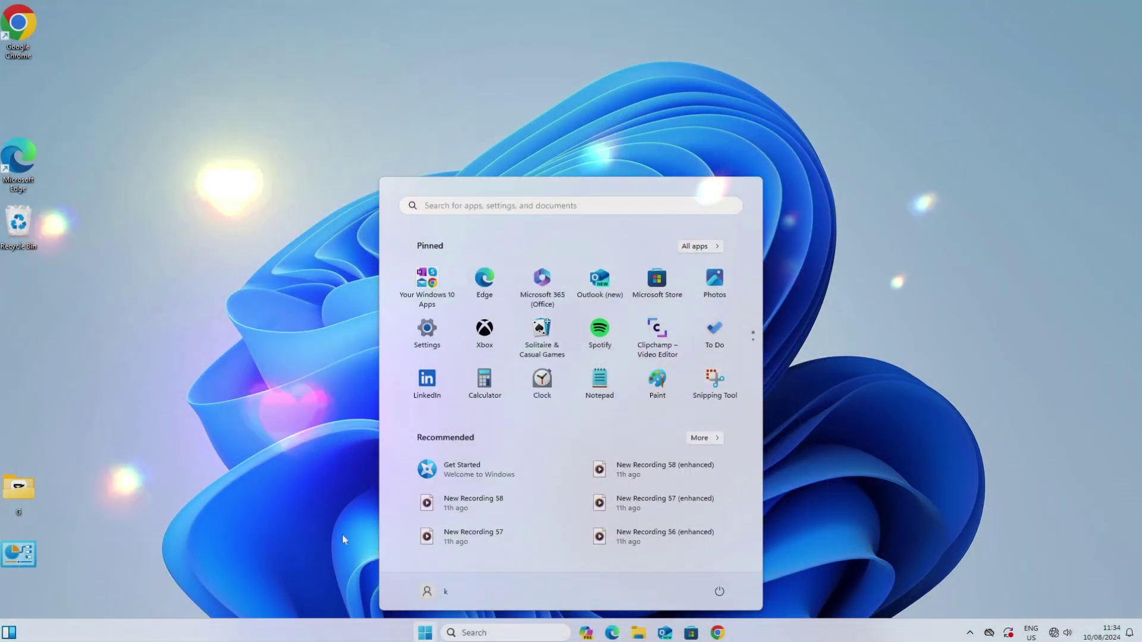
key(super+plus)
key(super+plus)
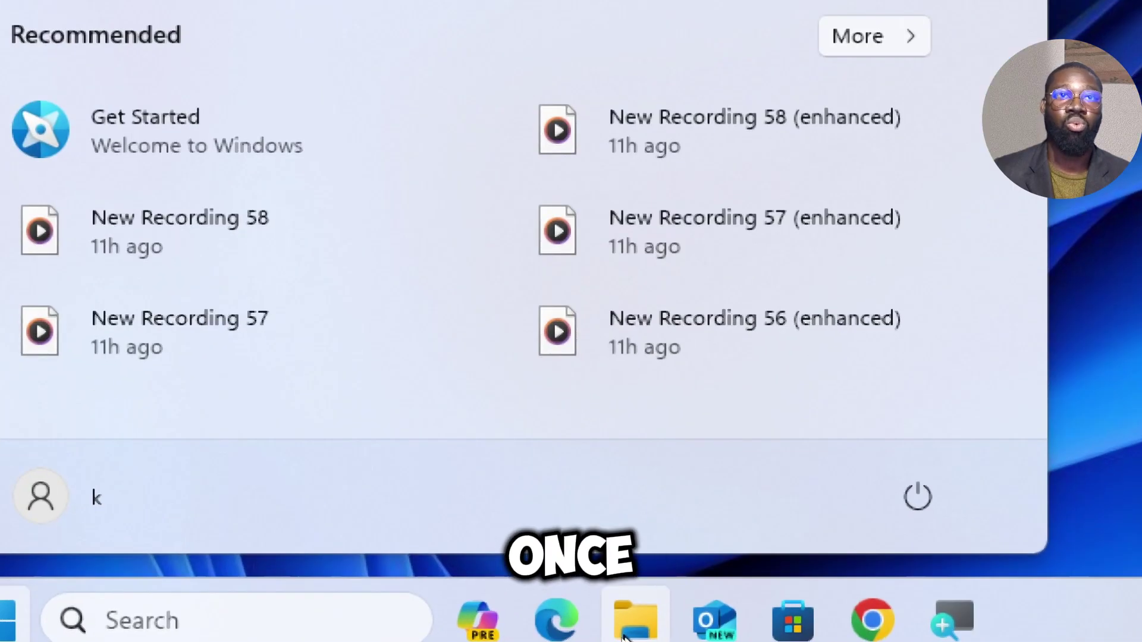
click(635, 621)
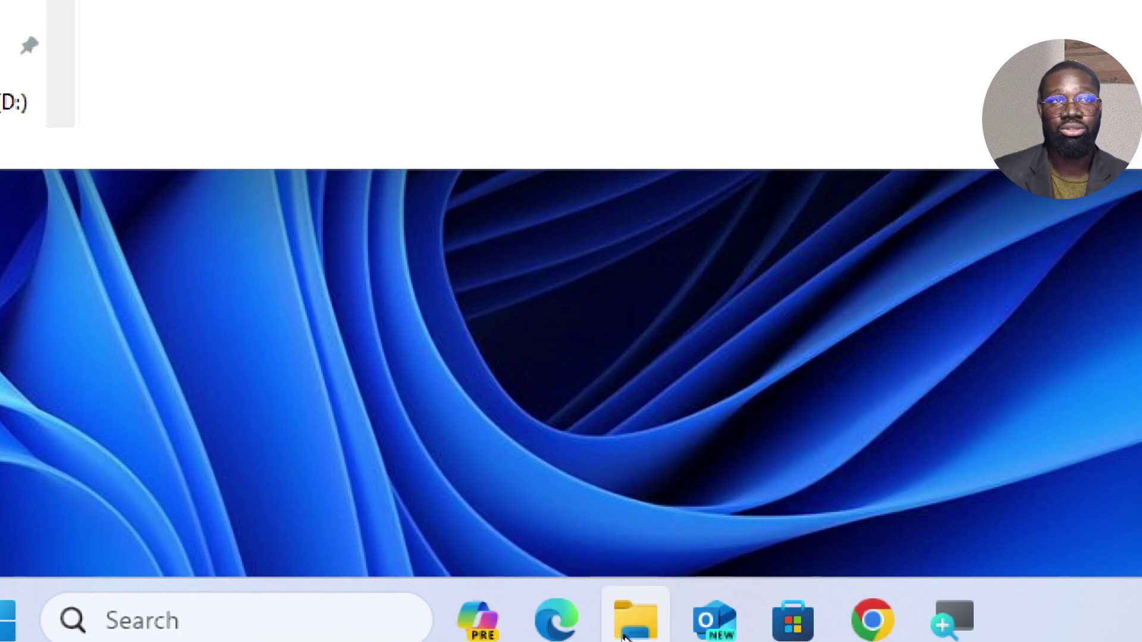
key(super+minus)
key(super+minus)
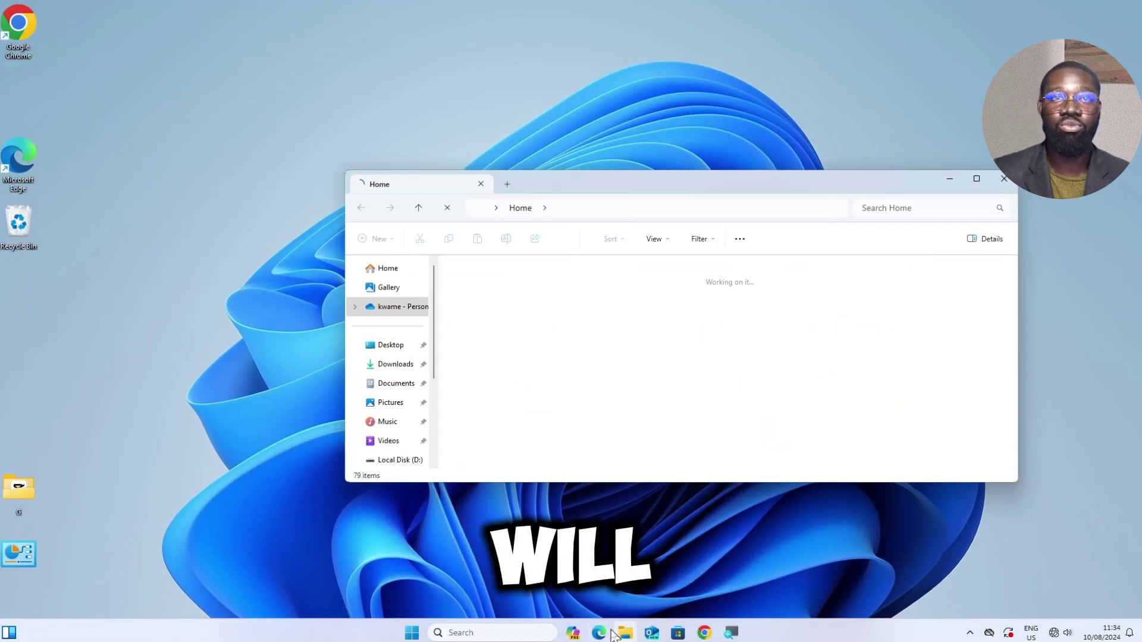
scroll(400, 440, down, 2)
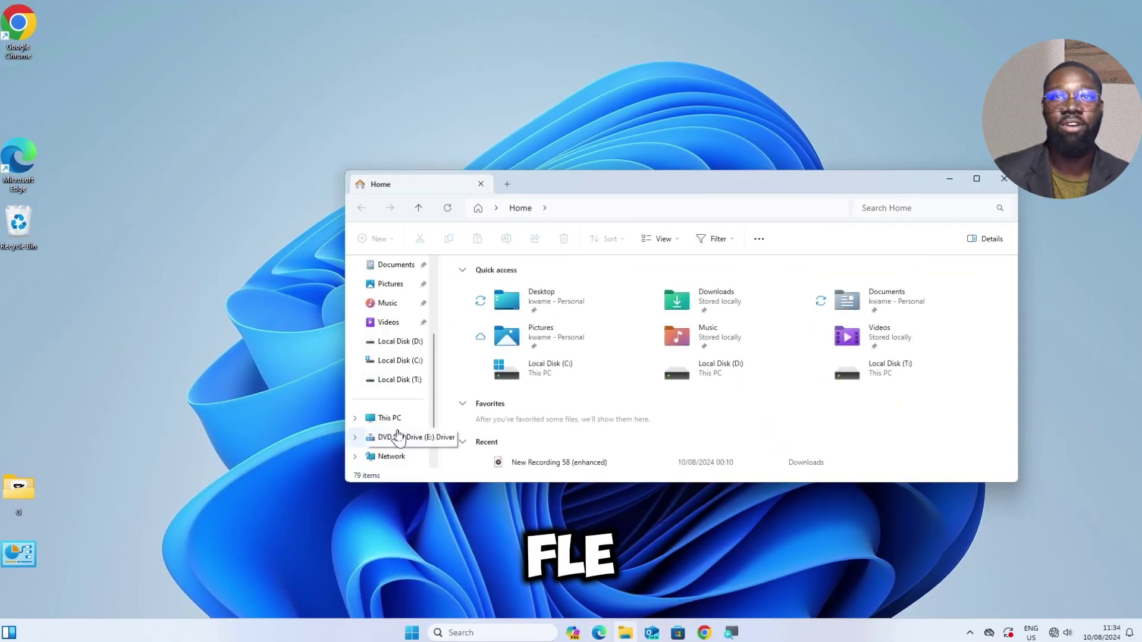
key(super+plus)
key(super+plus)
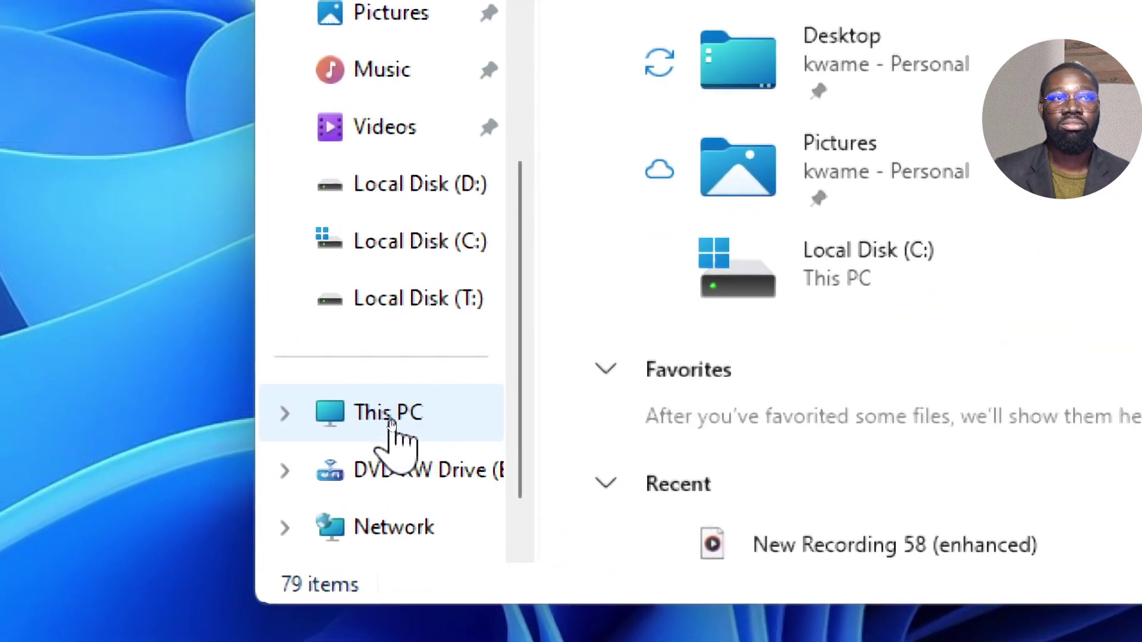
click(391, 423)
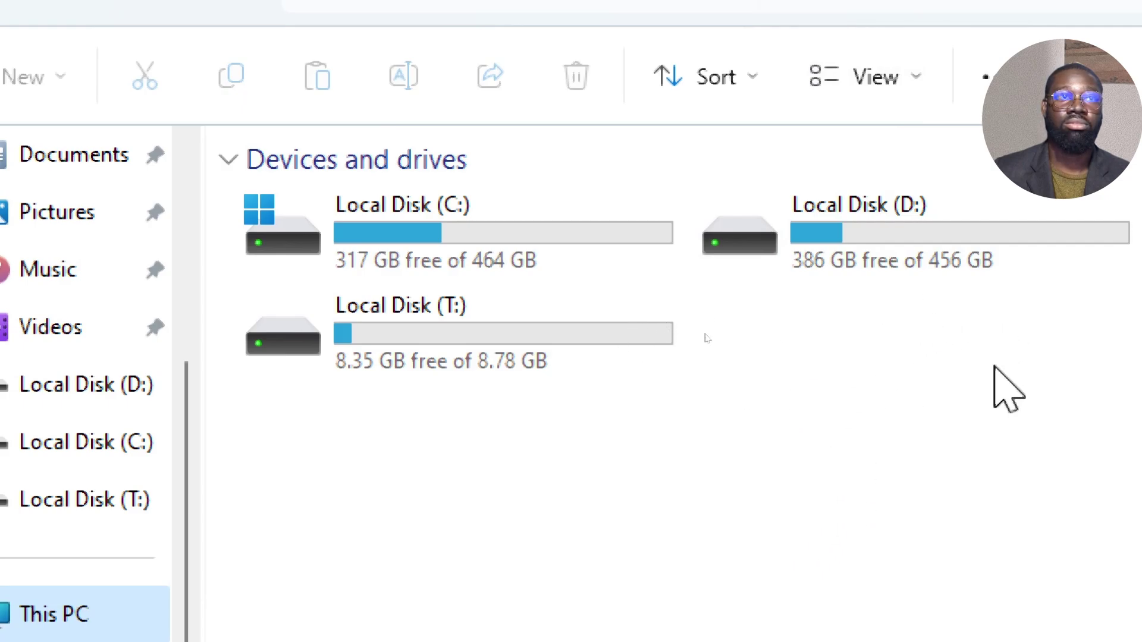
key(super+minus)
key(super+minus)
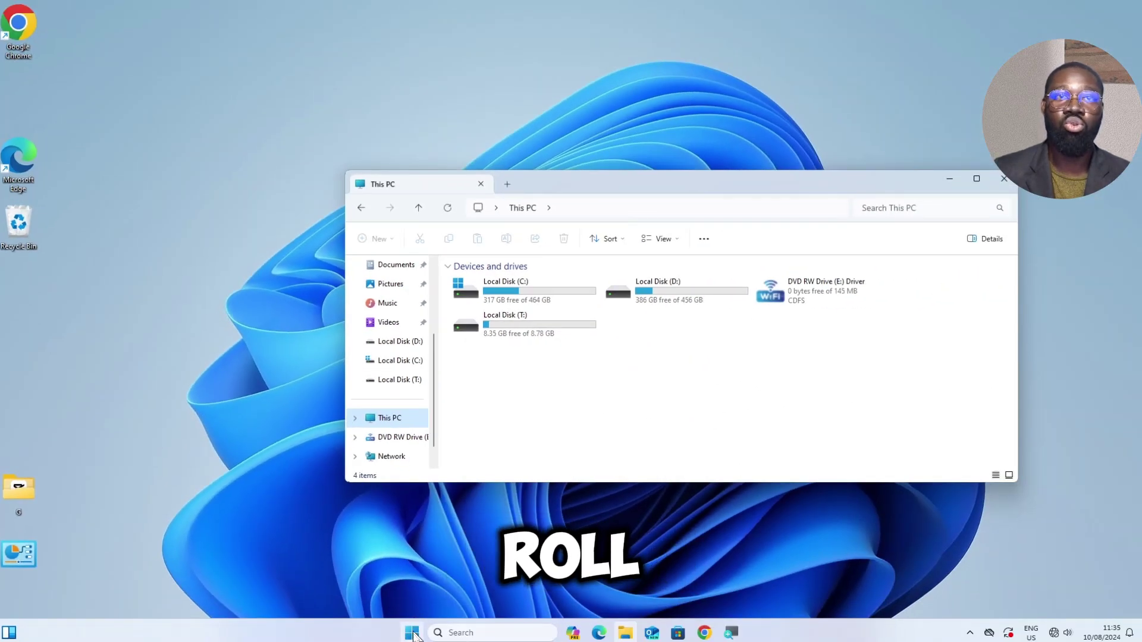
Go to Settings > Windows Update > Advanced options > Recovery to find Go back to Windows 10
key(super+plus)
key(super+plus)
click(412, 633)
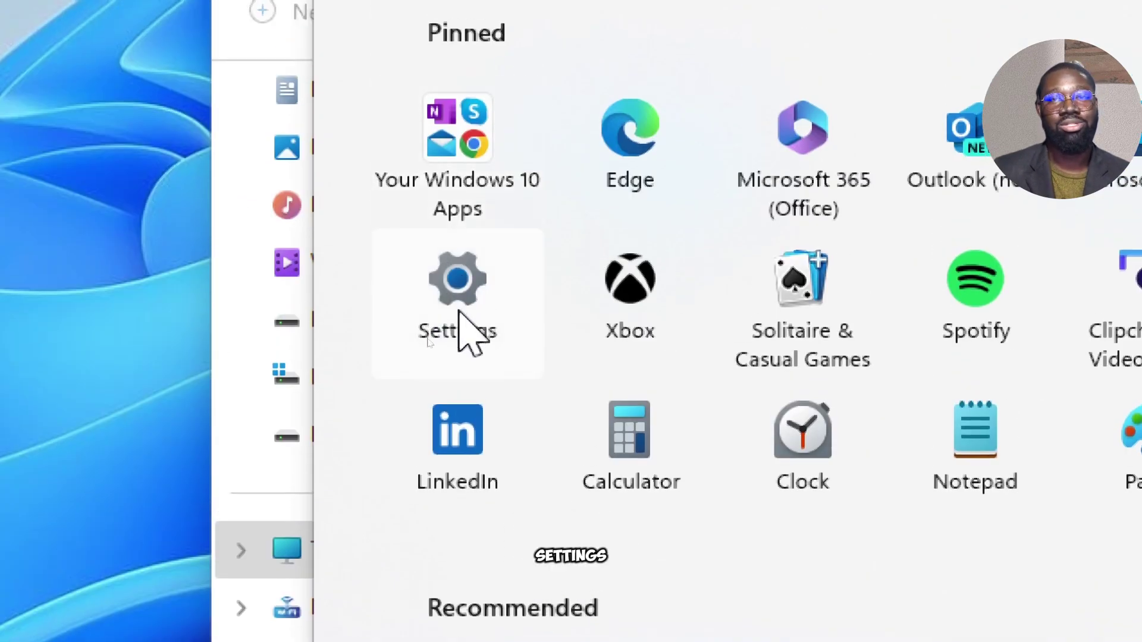
click(459, 314)
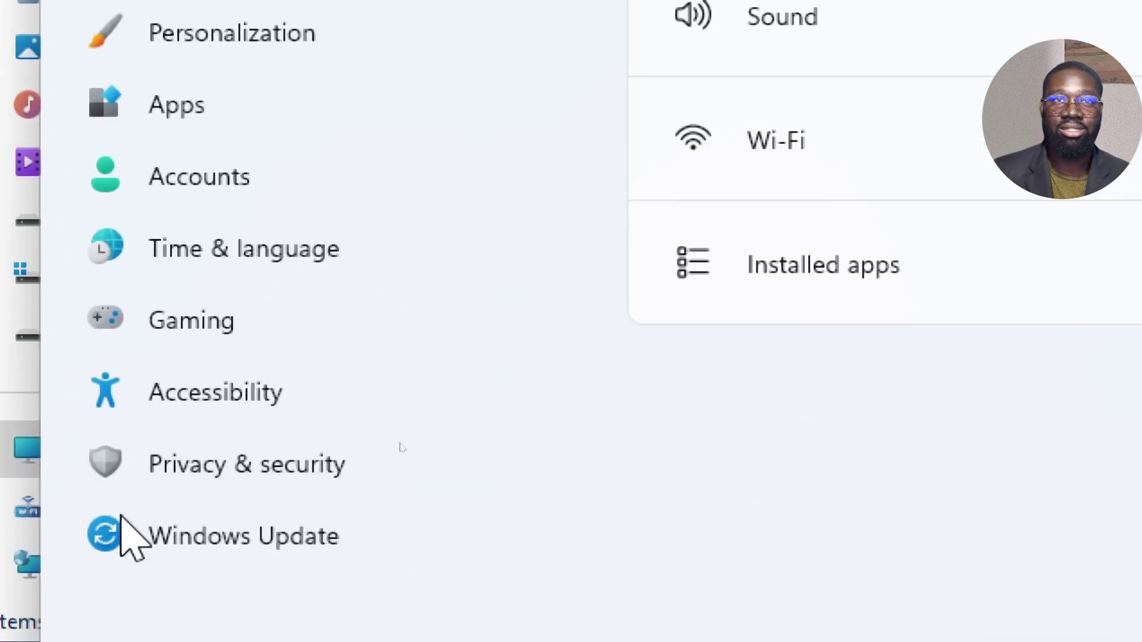
click(202, 550)
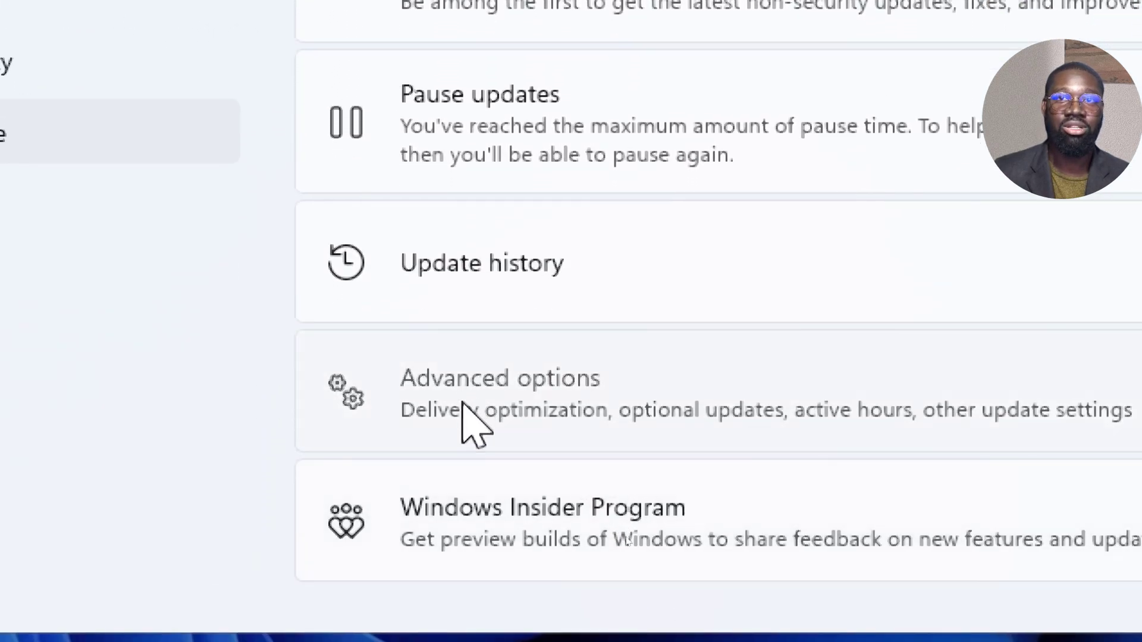
click(464, 411)
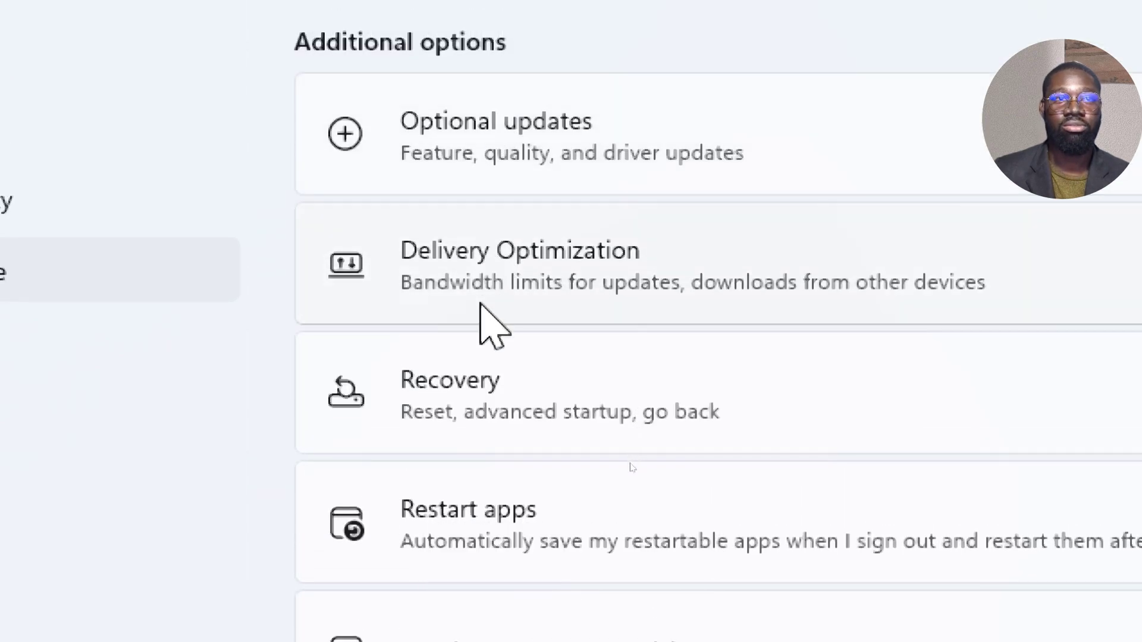
click(450, 418)
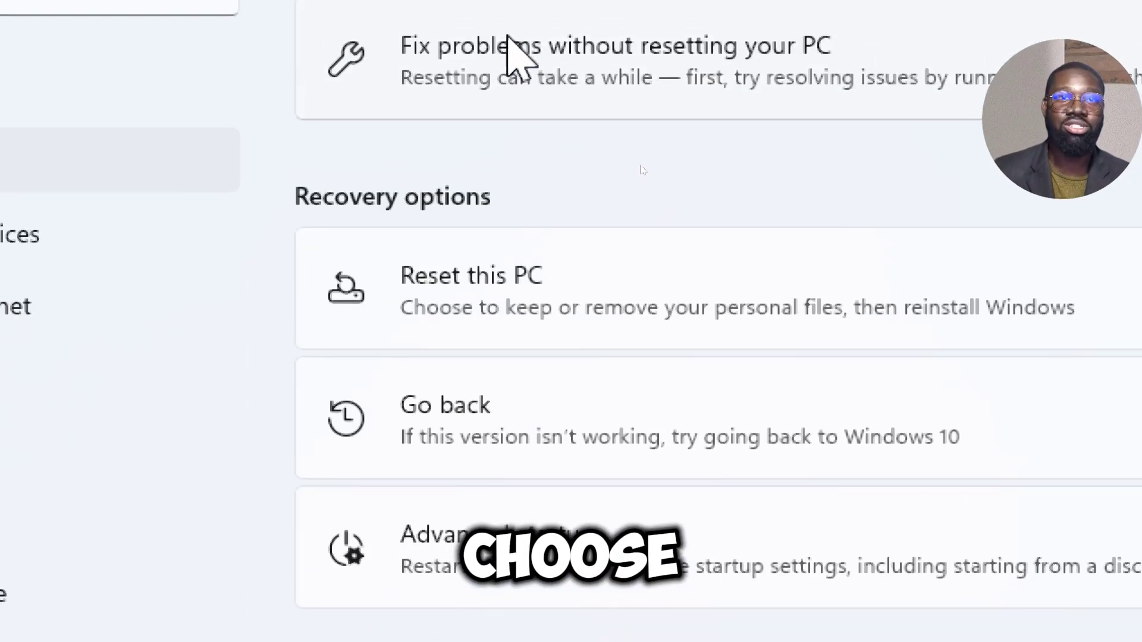